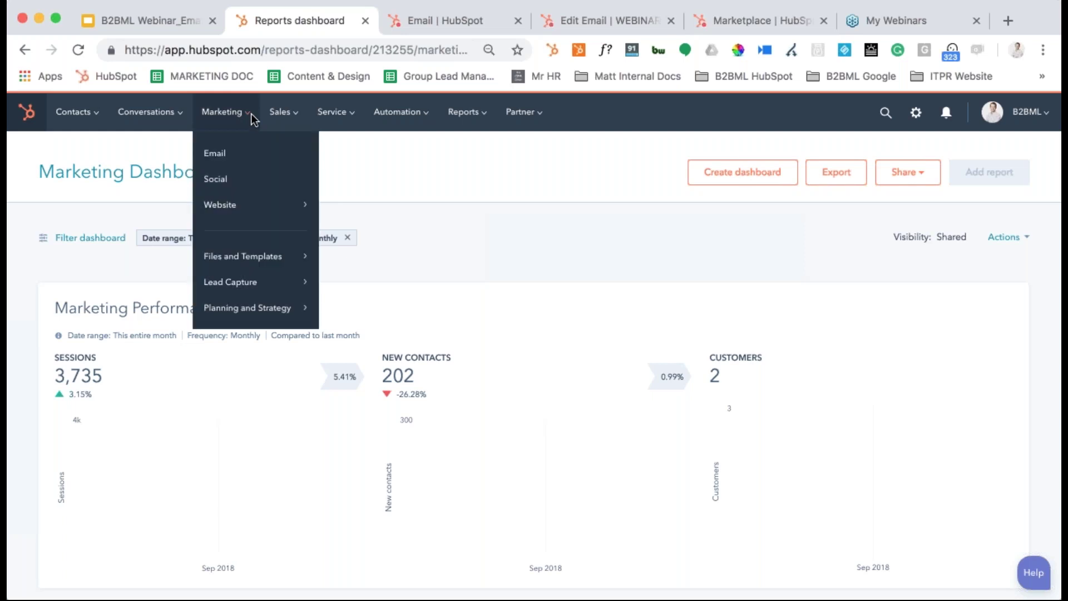
Start a new marketing email and choose the Classic editor for it
{"action": "left_click", "coordinate": [244, 160]}
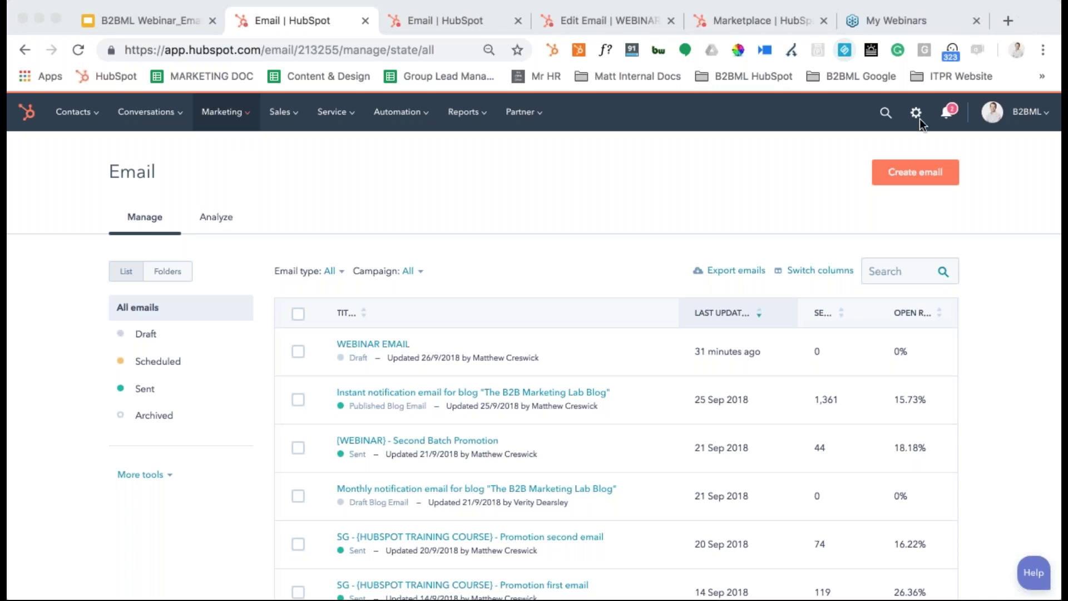
{"action": "left_click", "coordinate": [892, 169]}
{"action": "left_click", "coordinate": [906, 172]}
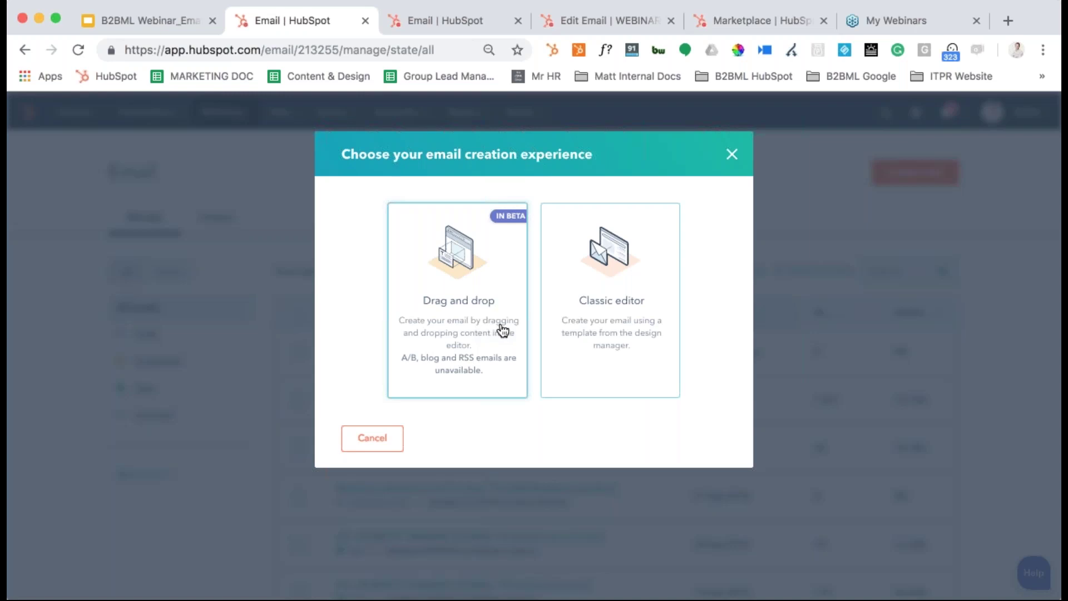
{"action": "left_click", "coordinate": [620, 329]}
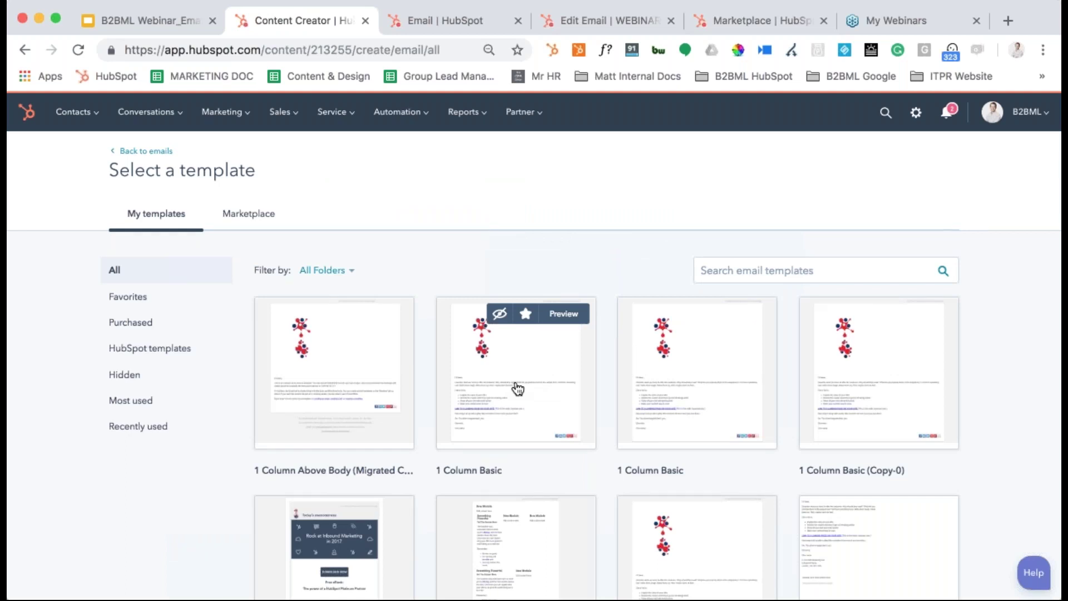
Choose a saved template and create the email from it with the name WEBINAR TEST
{"action": "scroll", "coordinate": [518, 389], "scroll_direction": "down", "scroll_amount": 1}
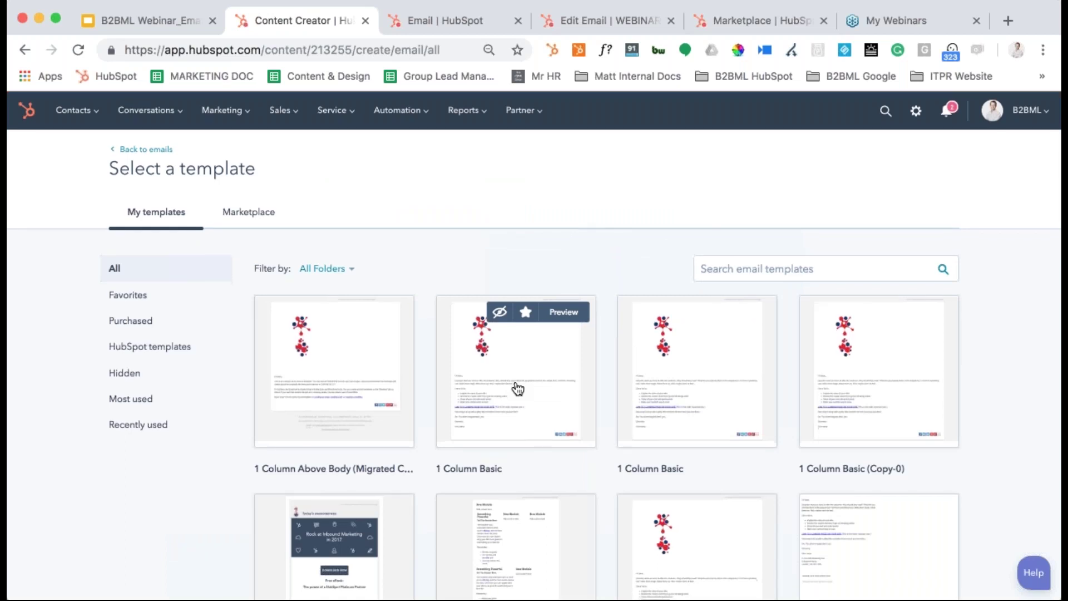
{"action": "scroll", "coordinate": [518, 388], "scroll_direction": "down", "scroll_amount": 6}
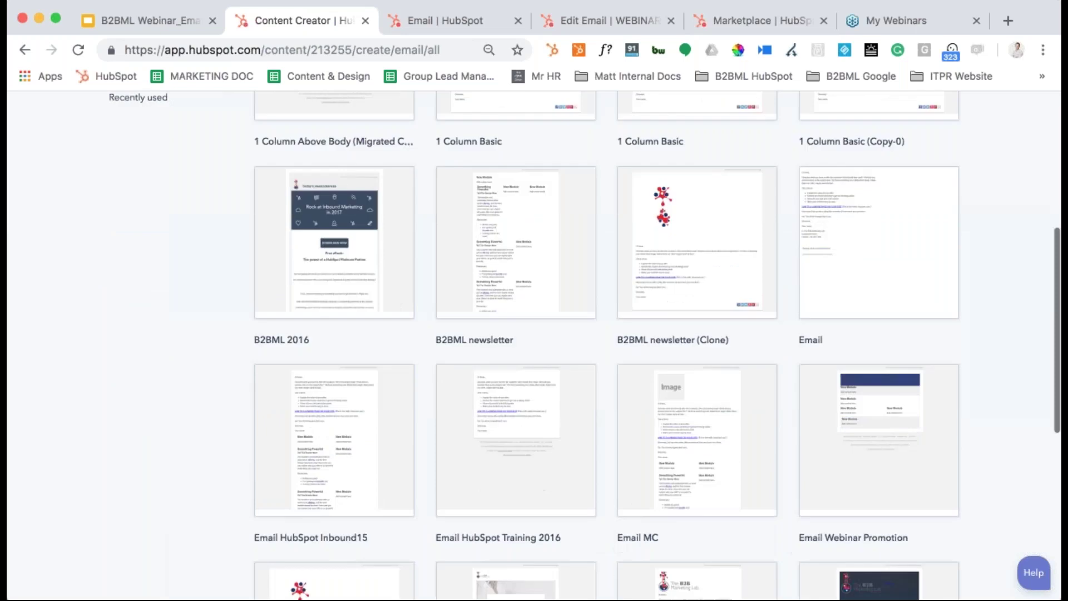
{"action": "scroll", "coordinate": [697, 390], "scroll_direction": "down", "scroll_amount": 4}
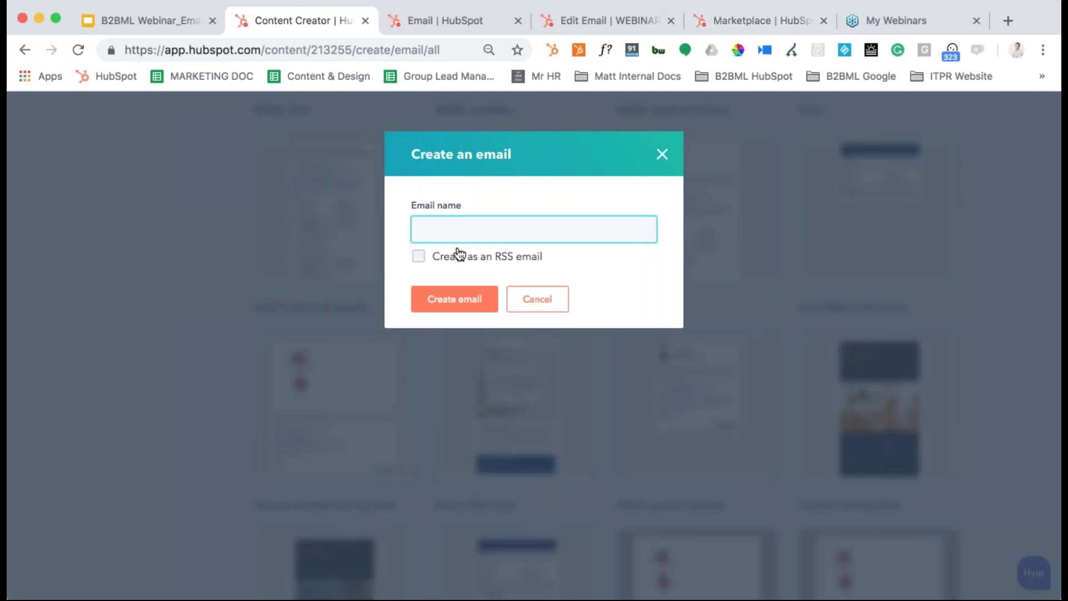
{"action": "type", "text": "WEBINAR TEST"}
{"action": "left_click", "coordinate": [466, 304]}
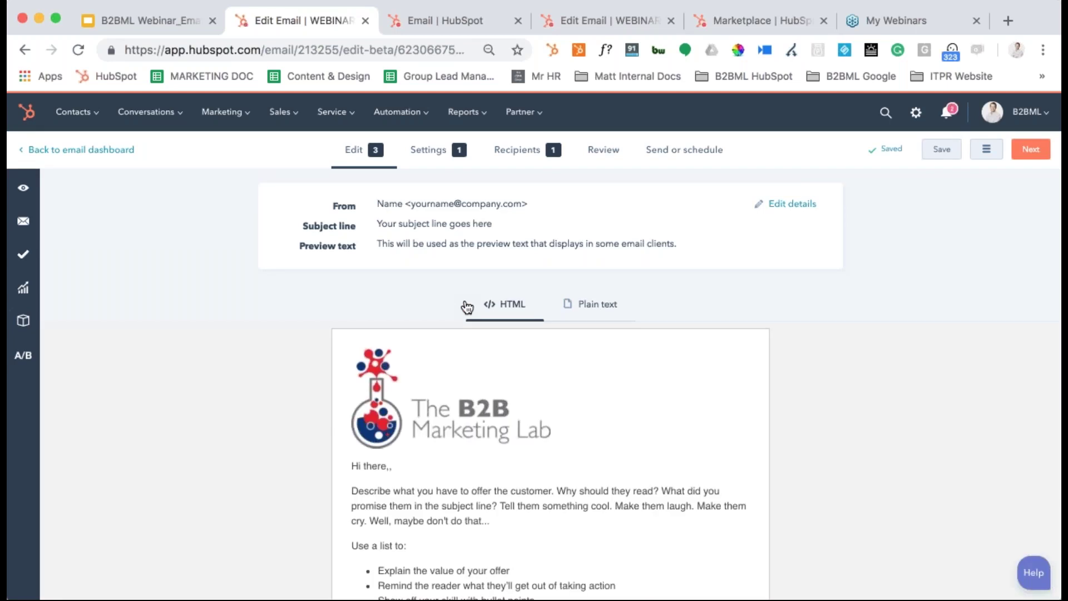
Edit the email details to set the sender's From name and the matching From address
{"action": "left_click", "coordinate": [453, 206]}
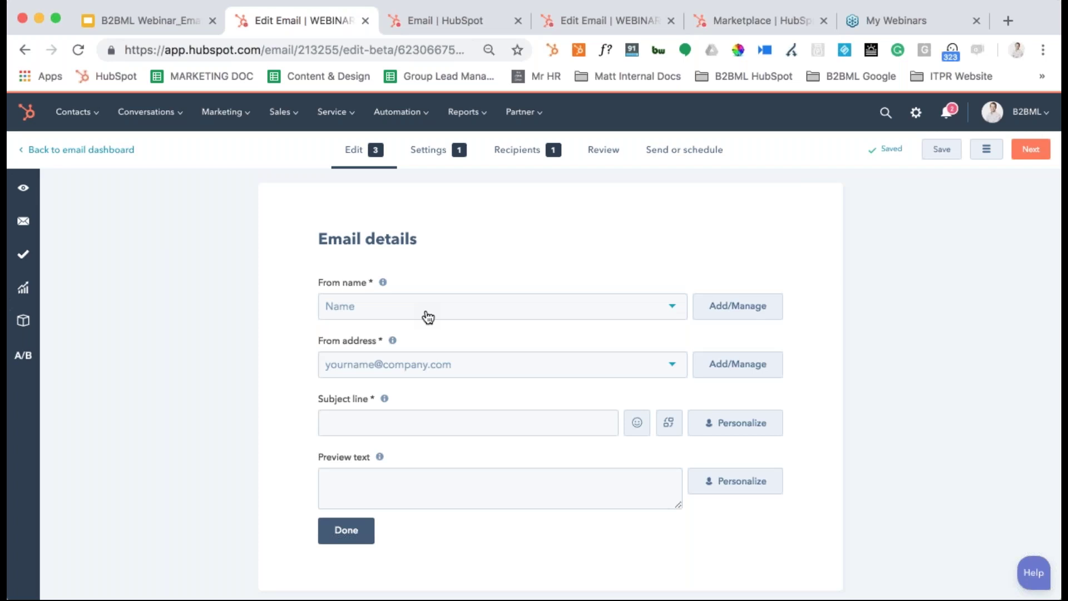
{"action": "left_click", "coordinate": [428, 317]}
{"action": "type", "text": "JESS"}
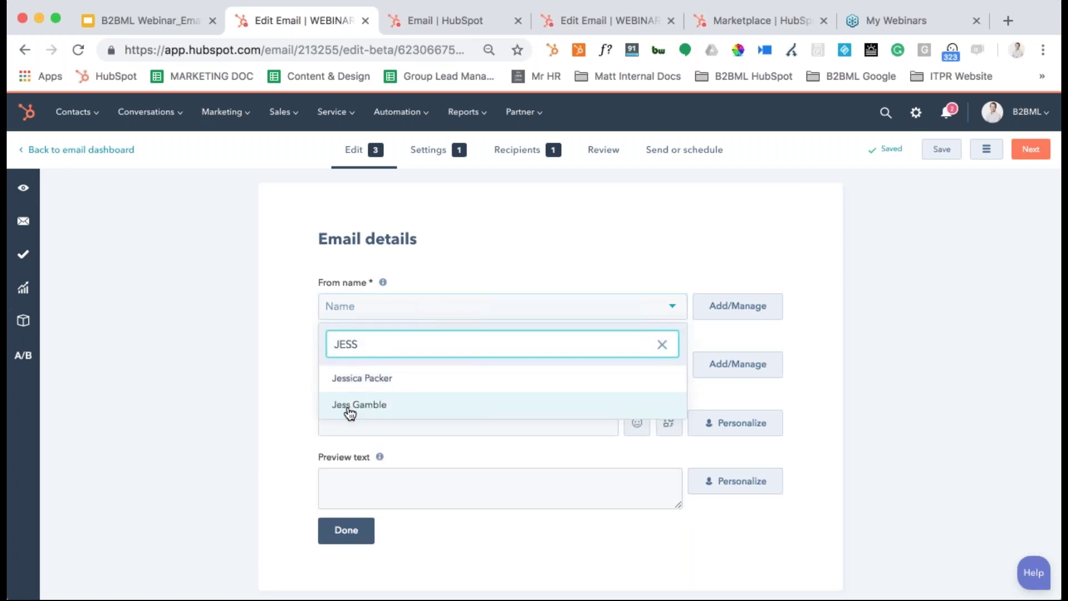
{"action": "left_click", "coordinate": [356, 407]}
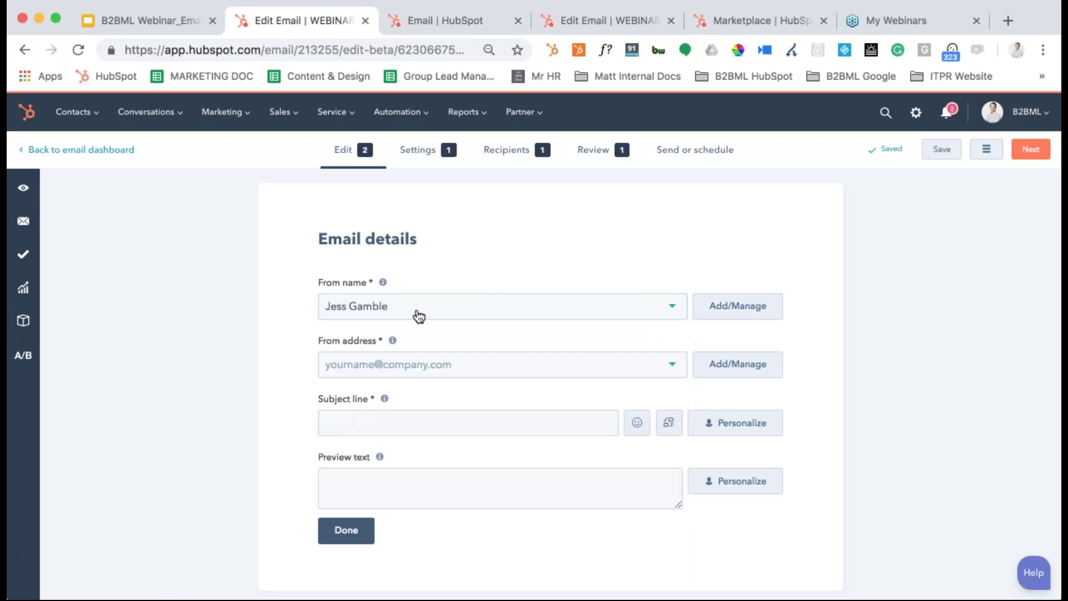
{"action": "left_click", "coordinate": [415, 377]}
{"action": "type", "text": "JESS"}
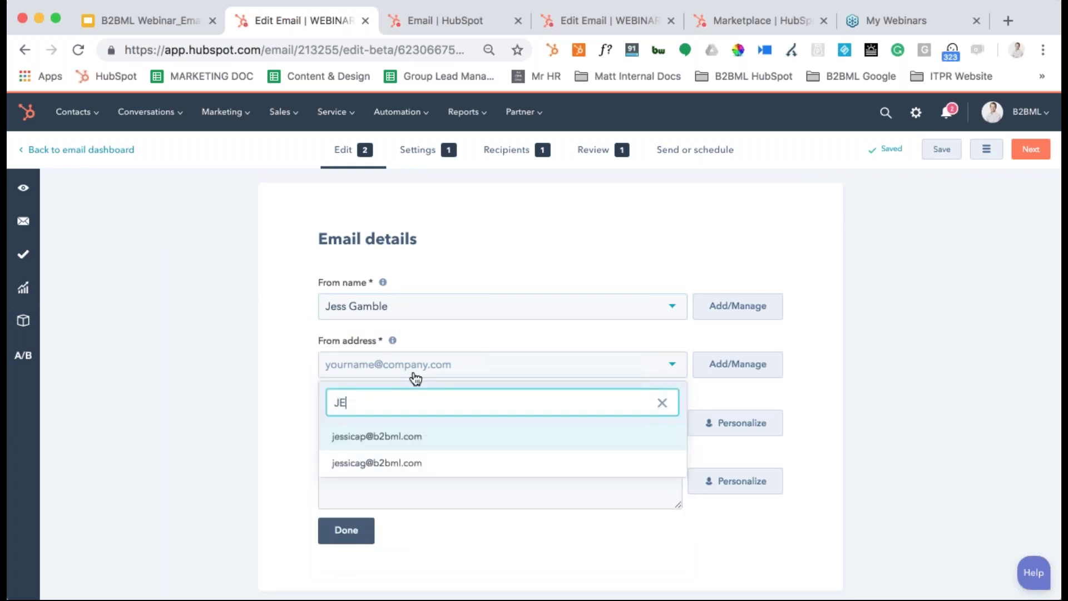
{"action": "left_click", "coordinate": [416, 464]}
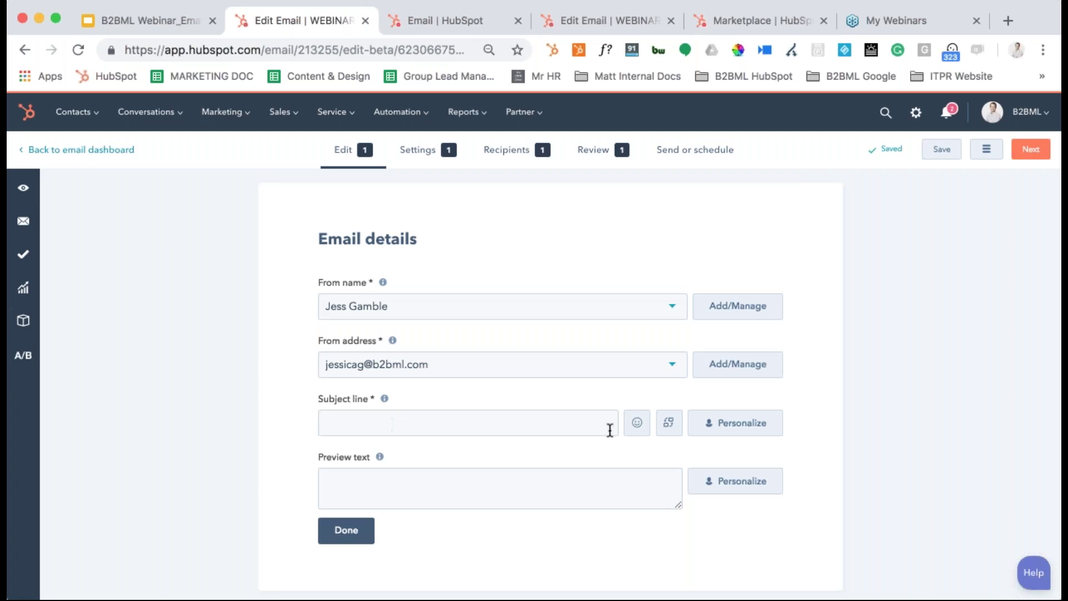
Set up a personalization token for the subject line using the Contacts type and the First name property
{"action": "left_click", "coordinate": [716, 427]}
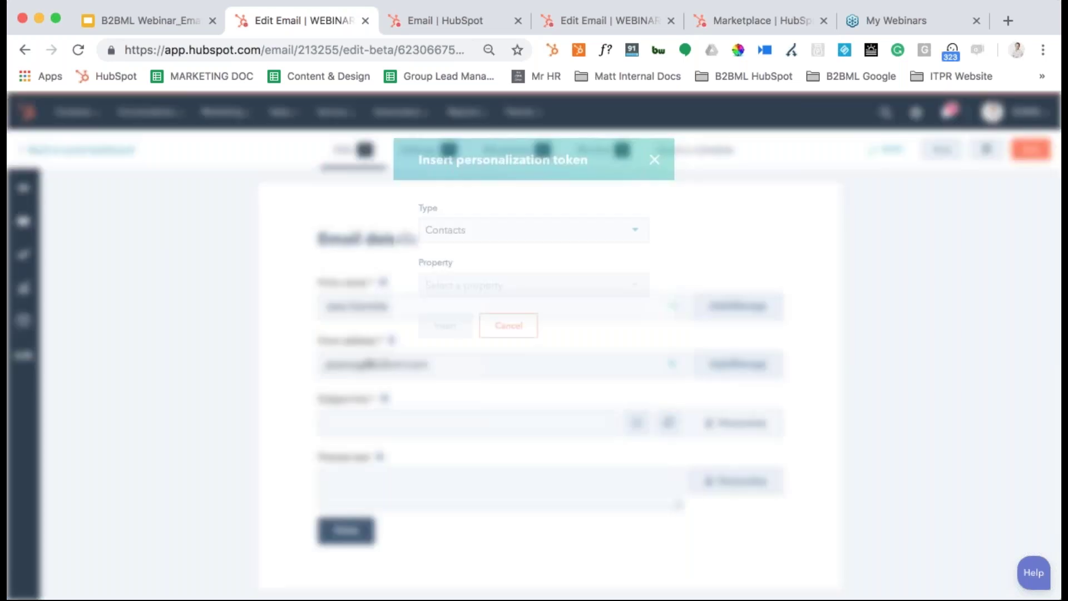
{"action": "left_click", "coordinate": [526, 232]}
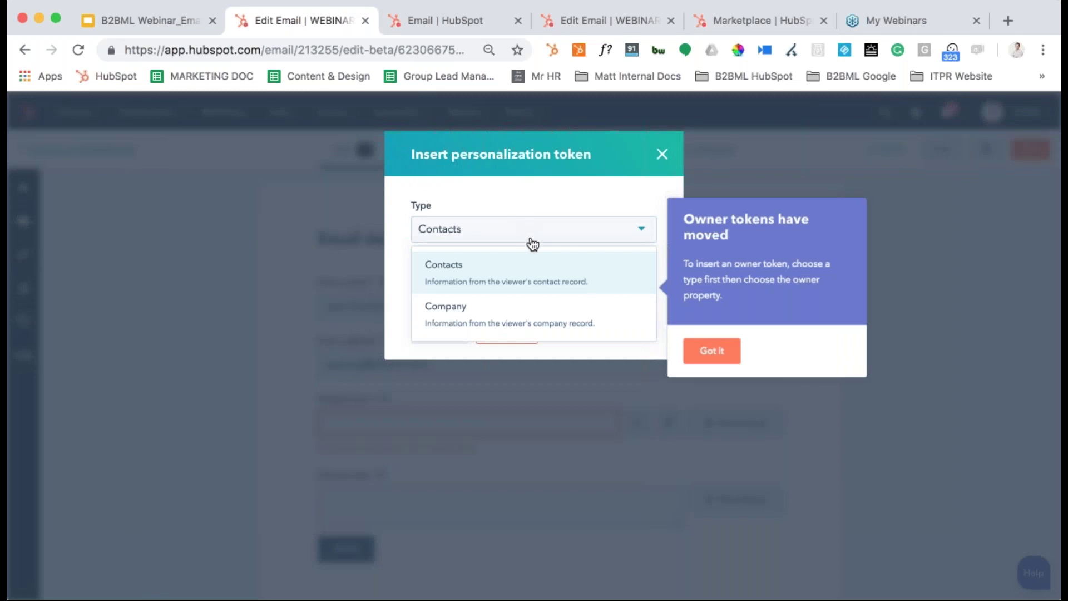
{"action": "left_click", "coordinate": [535, 286]}
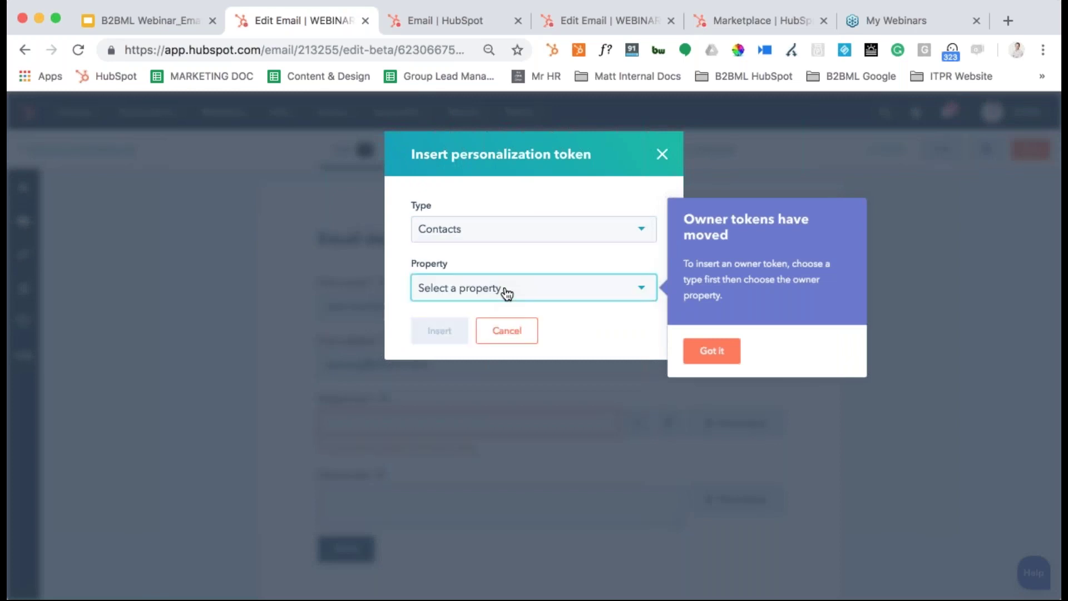
{"action": "left_click", "coordinate": [505, 290]}
{"action": "type", "text": "FIRST"}
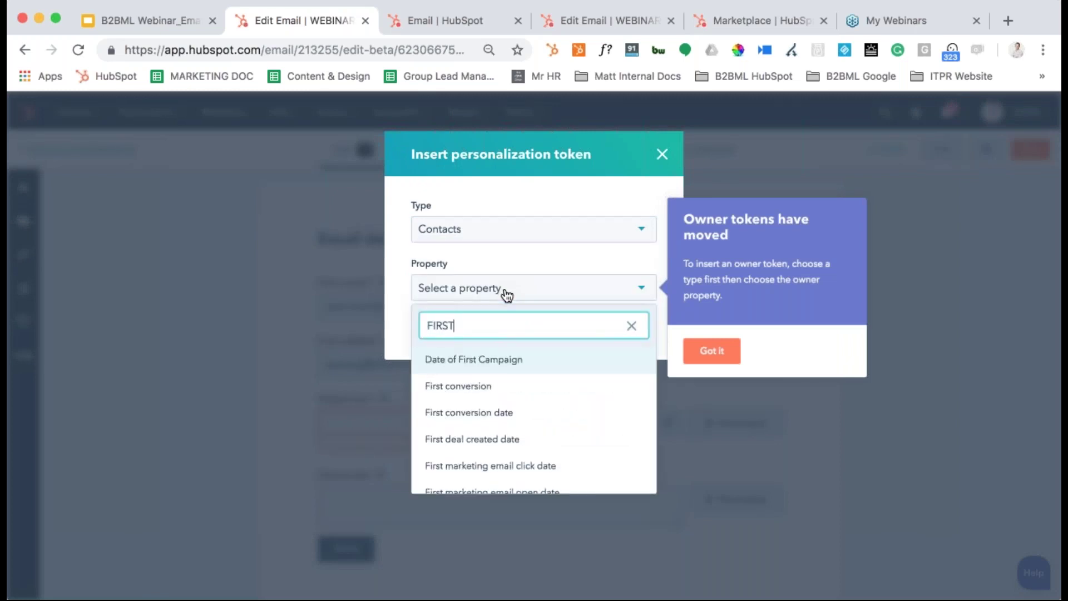
{"action": "type", "text": " N"}
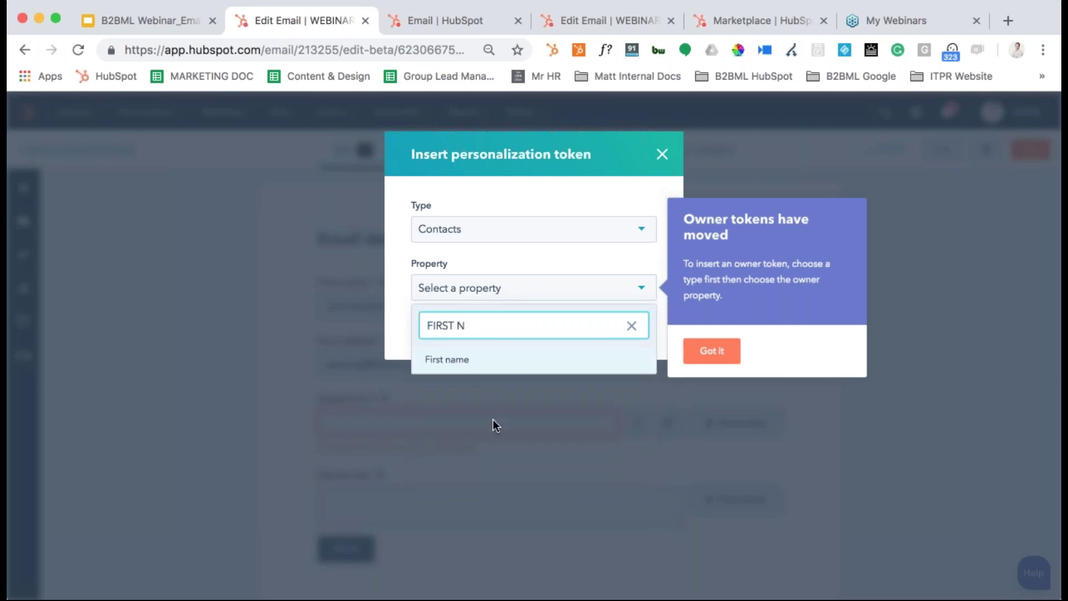
{"action": "left_click", "coordinate": [480, 365]}
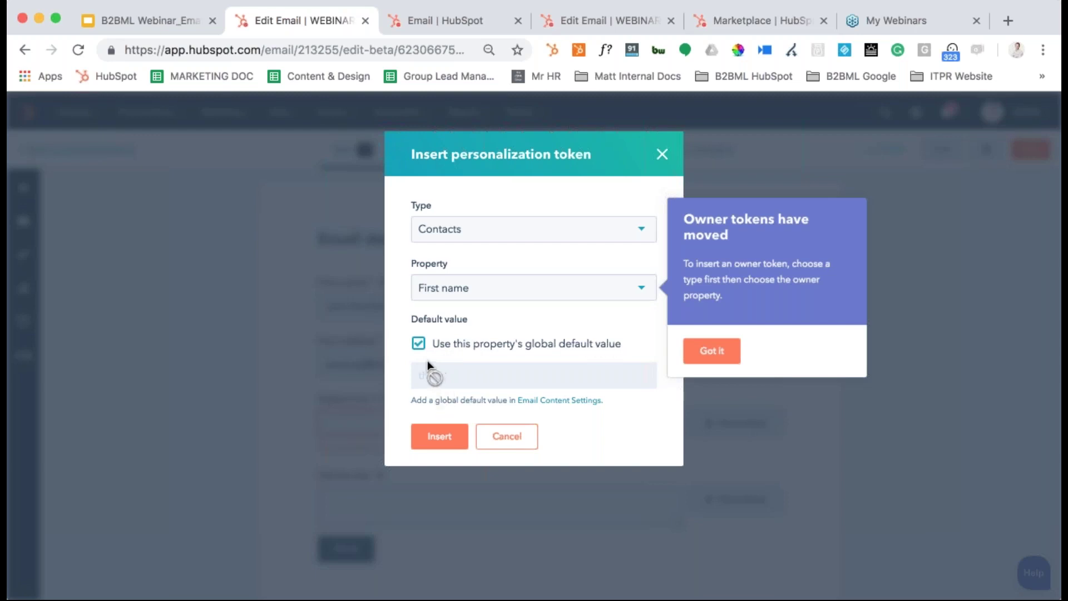
Replace the token's global default value with "Hi" and insert the token into the subject line
{"action": "left_click", "coordinate": [418, 343]}
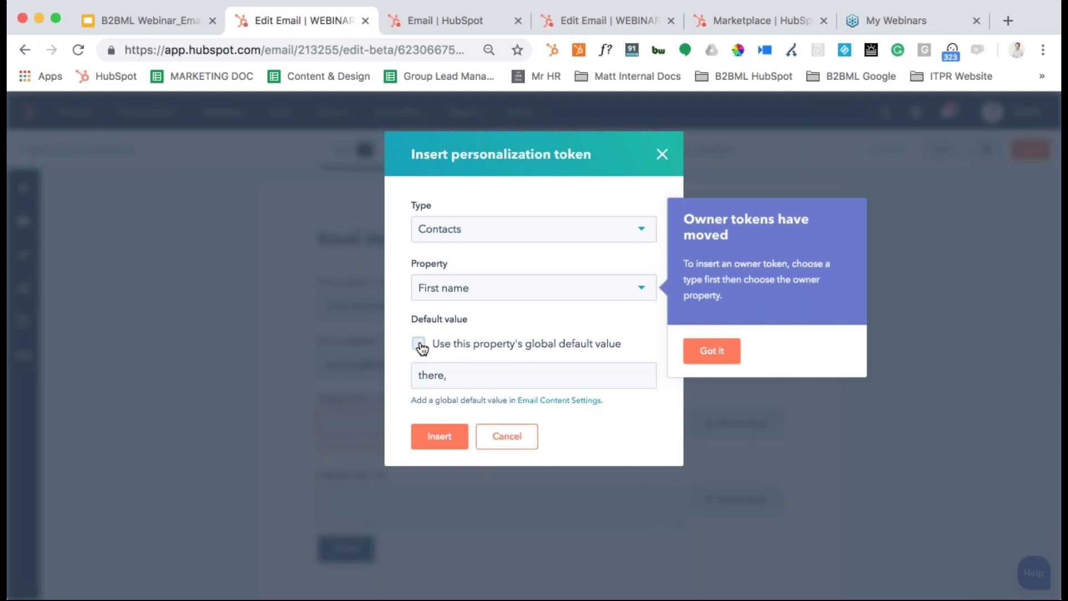
{"action": "left_click", "coordinate": [454, 375]}
{"action": "key", "text": "BackSpace"}
{"action": "key", "text": "BackSpace"}
{"action": "key", "text": "BackSpace"}
{"action": "key", "text": "BackSpace"}
{"action": "key", "text": "BackSpace"}
{"action": "key", "text": "BackSpace"}
{"action": "type", "text": "Hi"}
{"action": "key", "text": "BackSpace"}
{"action": "key", "text": "BackSpace"}
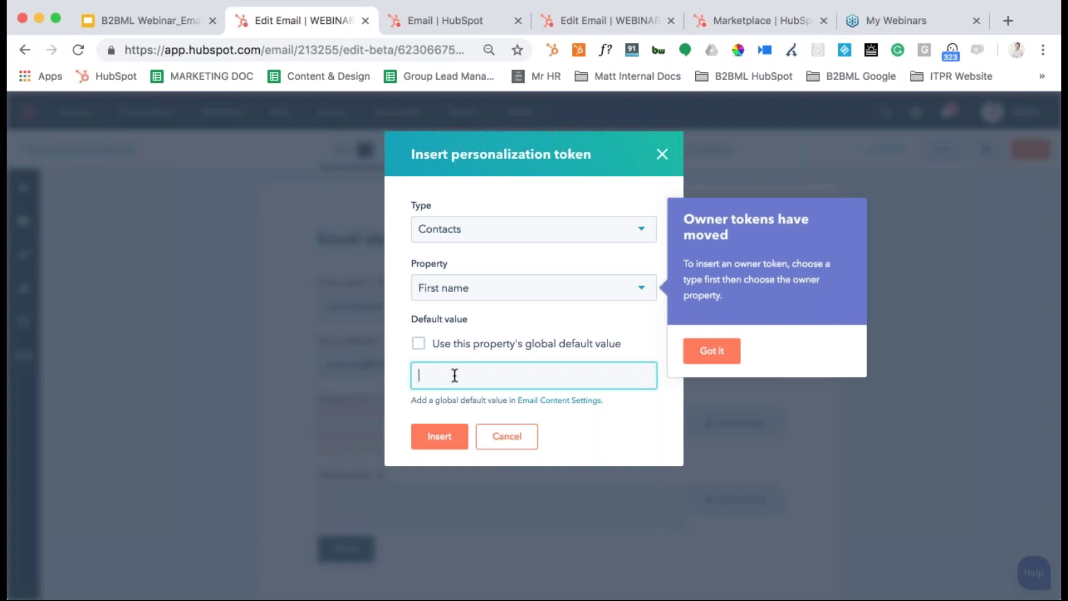
{"action": "type", "text": "Hi"}
{"action": "left_click", "coordinate": [453, 440]}
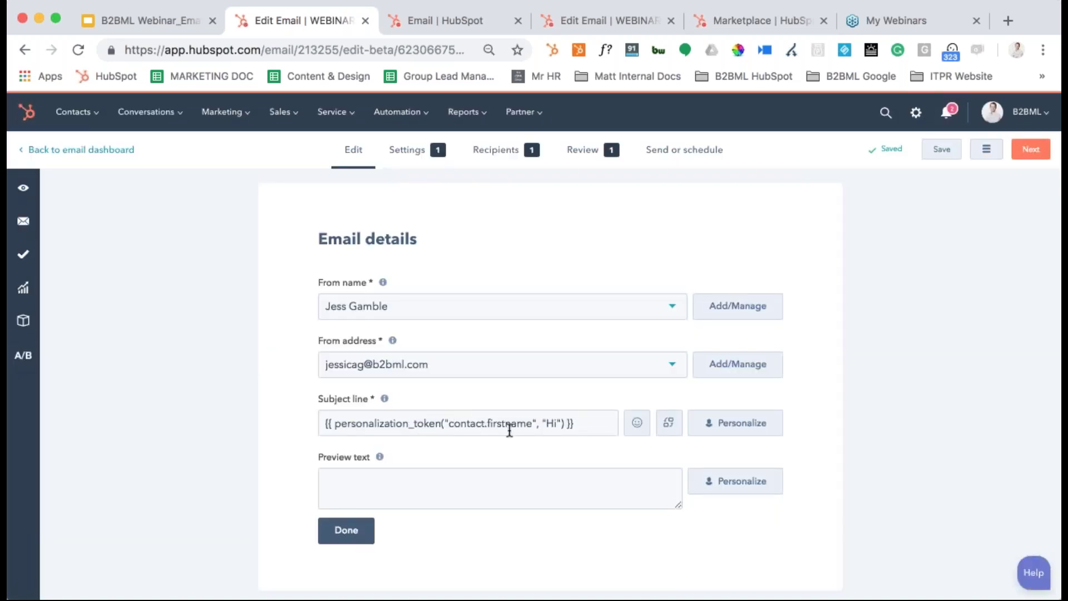
Add the text "here is your eBook" after the first-name token in the subject line
{"action": "left_click", "coordinate": [594, 423]}
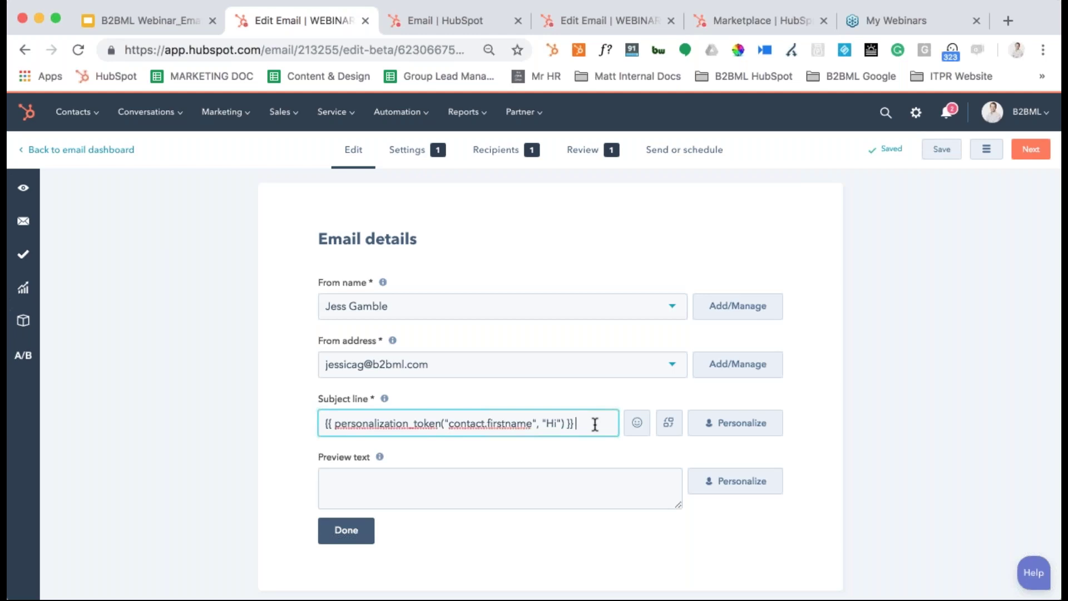
{"action": "type", "text": "here is your"}
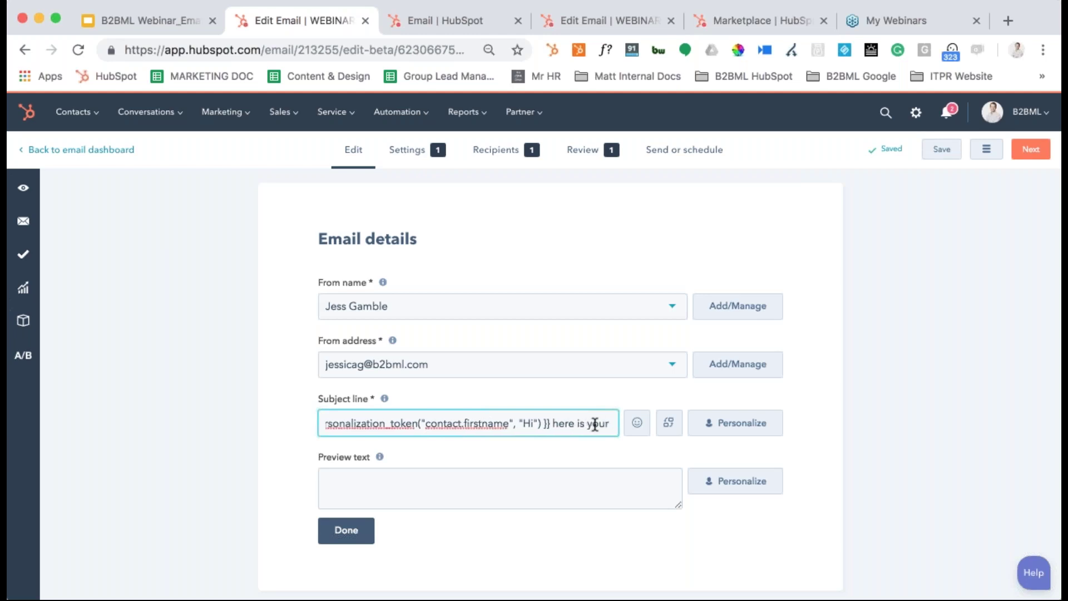
{"action": "type", "text": " eBook"}
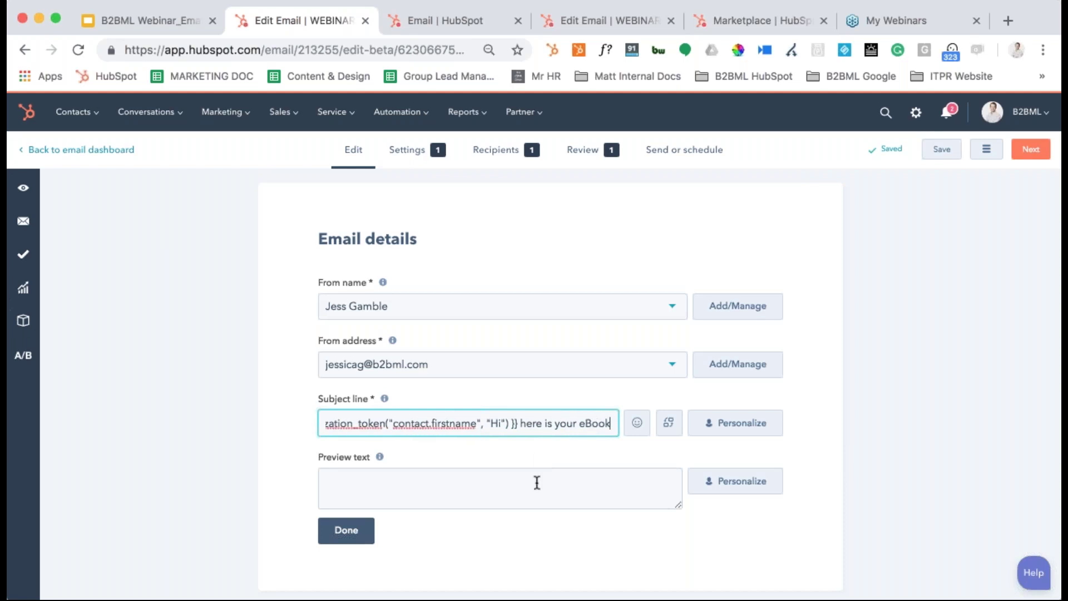
Enter the preview text "Here is the eBook you downloaded." and finish editing the email details
{"action": "left_click", "coordinate": [495, 481]}
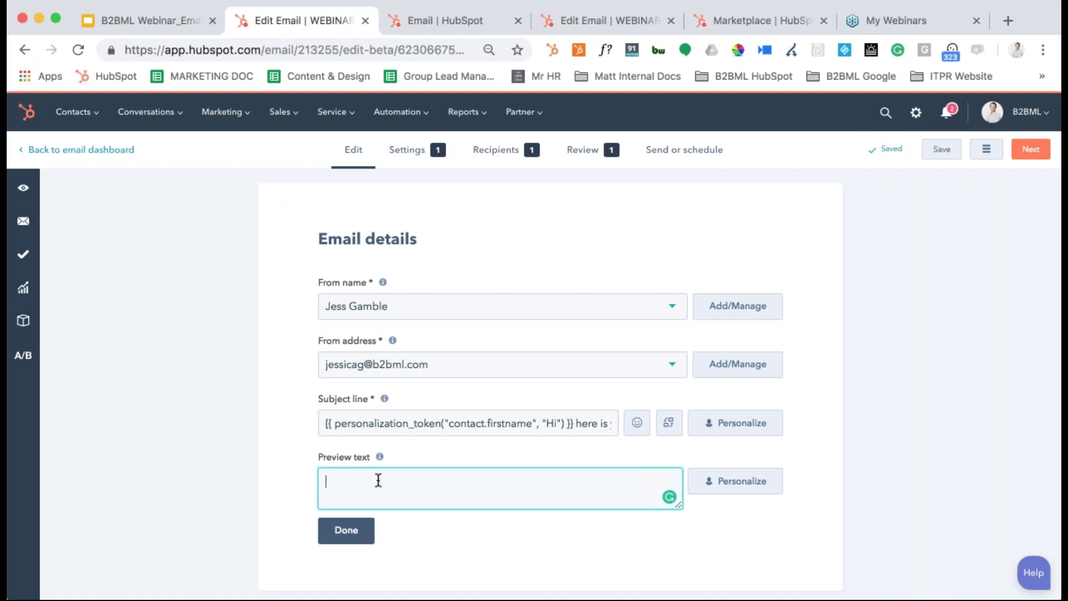
{"action": "mouse_move", "coordinate": [380, 457]}
{"action": "type", "text": "Here is the eBook you downloaded"}
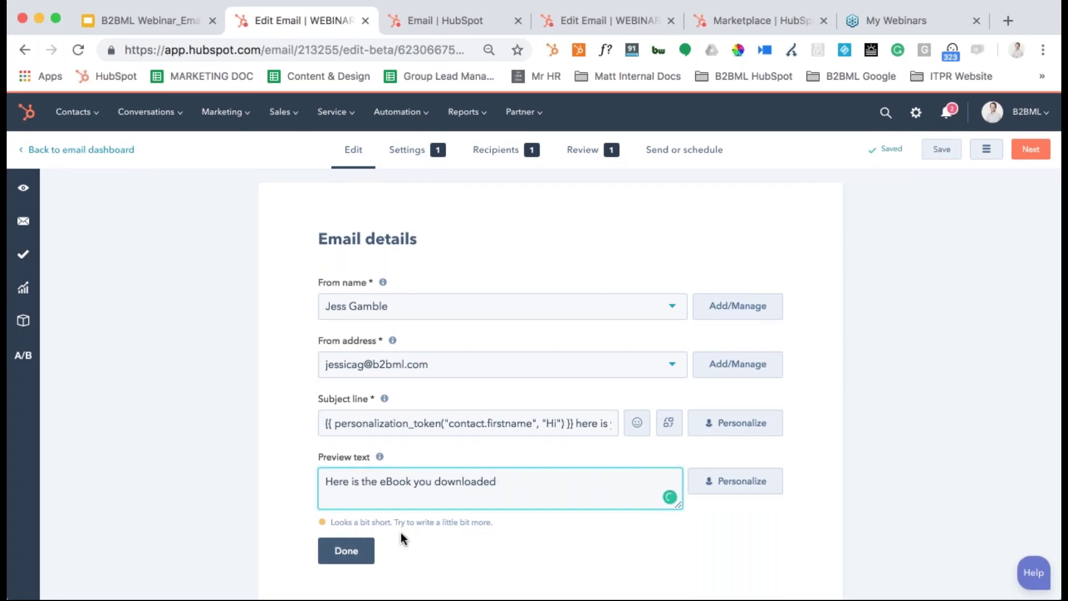
{"action": "type", "text": "."}
{"action": "left_click", "coordinate": [359, 556]}
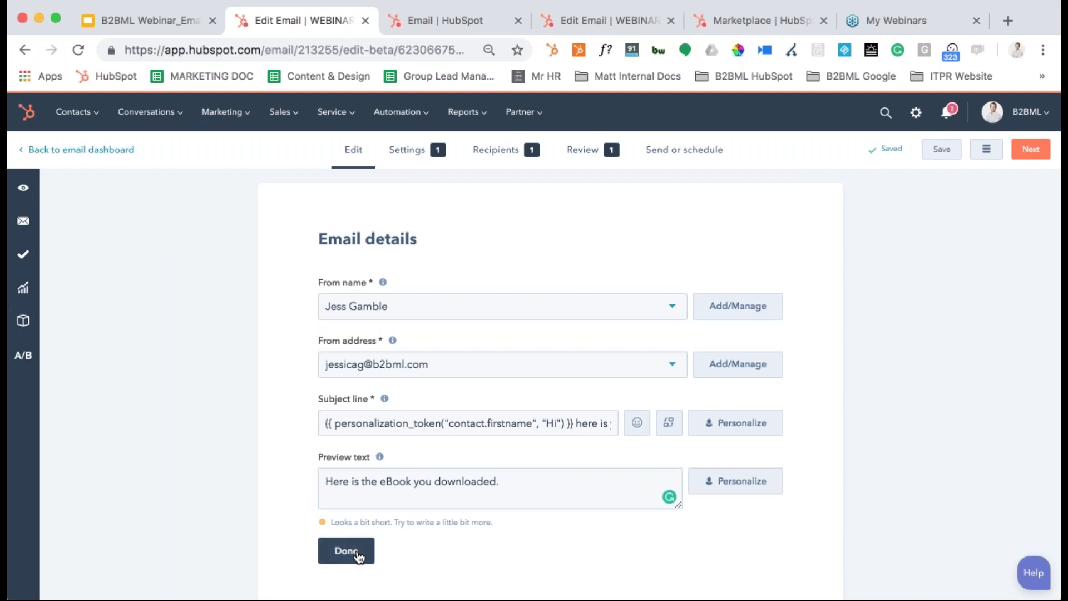
Review the logo image module's size, alt text and link URL options, and return to the module list
{"action": "mouse_move", "coordinate": [452, 462]}
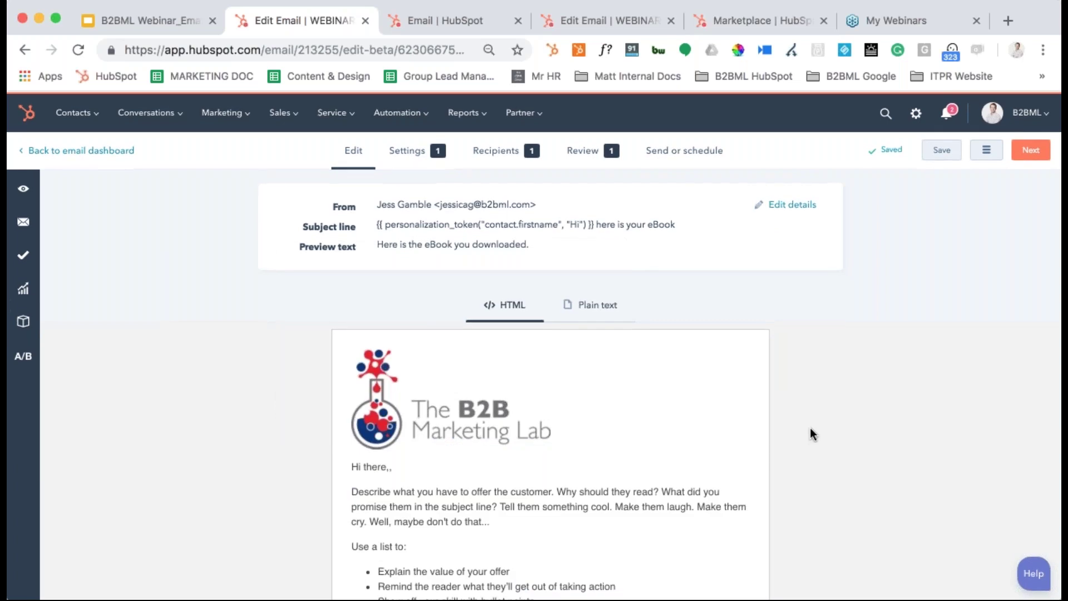
{"action": "scroll", "coordinate": [810, 427], "scroll_direction": "down", "scroll_amount": 3}
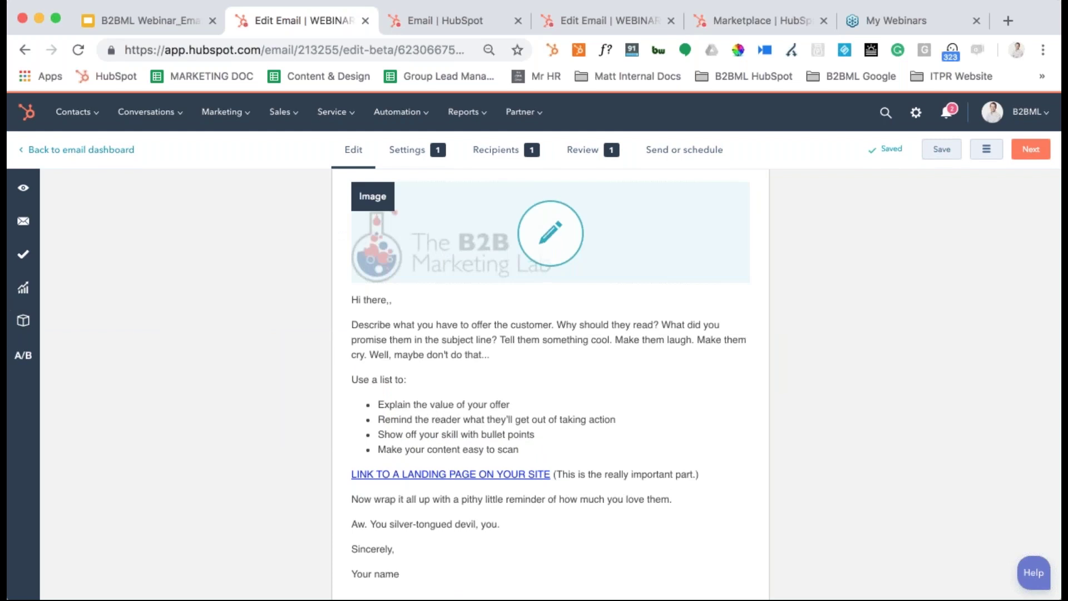
{"action": "left_click", "coordinate": [550, 233]}
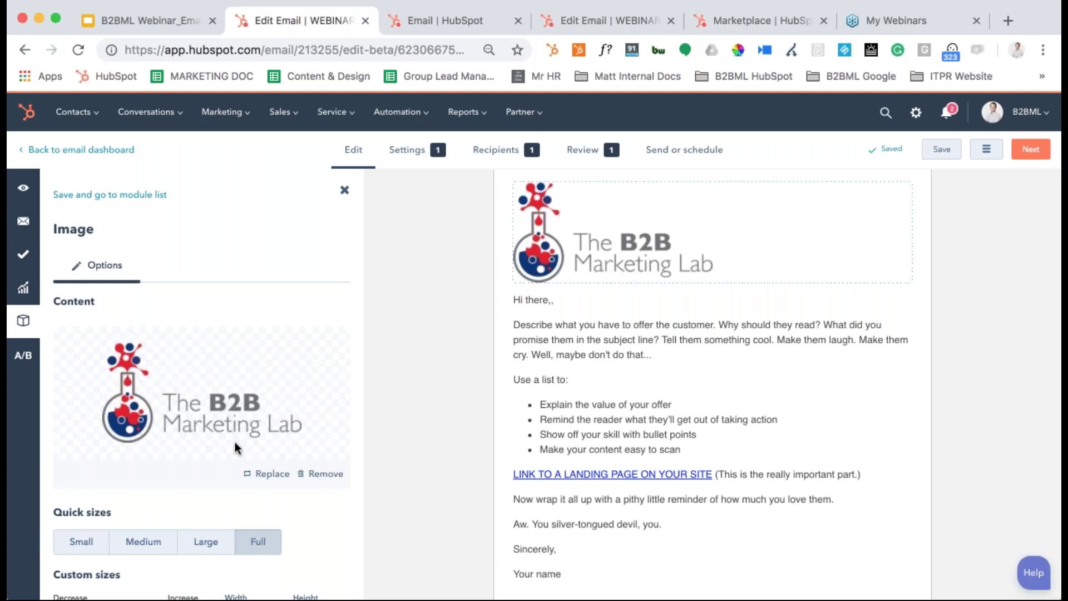
{"action": "scroll", "coordinate": [225, 433], "scroll_direction": "down", "scroll_amount": 3}
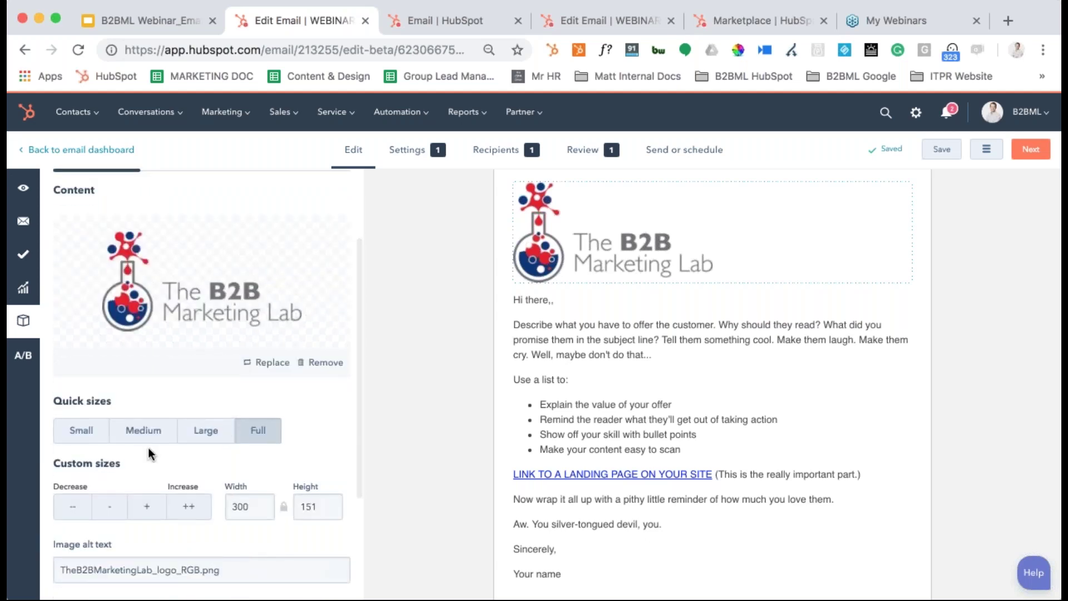
{"action": "scroll", "coordinate": [148, 447], "scroll_direction": "down", "scroll_amount": 2}
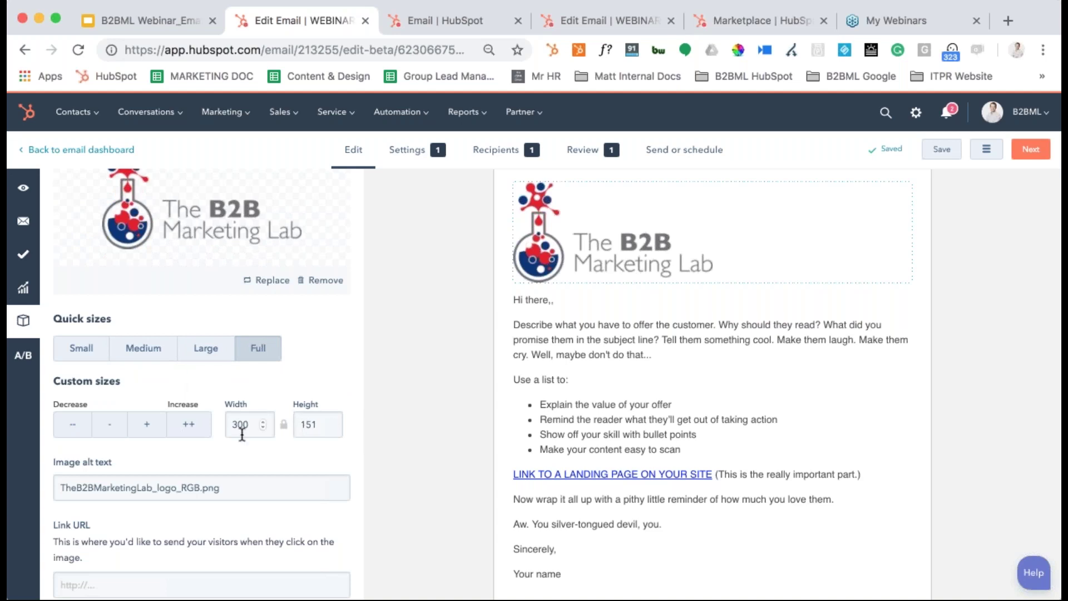
{"action": "scroll", "coordinate": [242, 433], "scroll_direction": "down", "scroll_amount": 1}
{"action": "scroll", "coordinate": [242, 434], "scroll_direction": "down", "scroll_amount": 1}
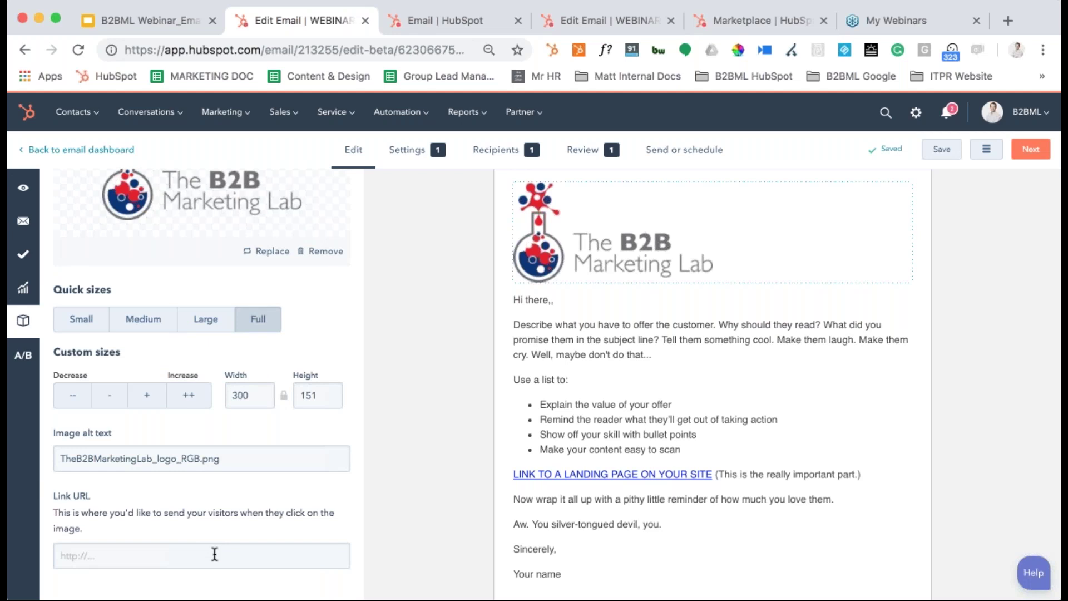
{"action": "scroll", "coordinate": [179, 437], "scroll_direction": "down", "scroll_amount": 2}
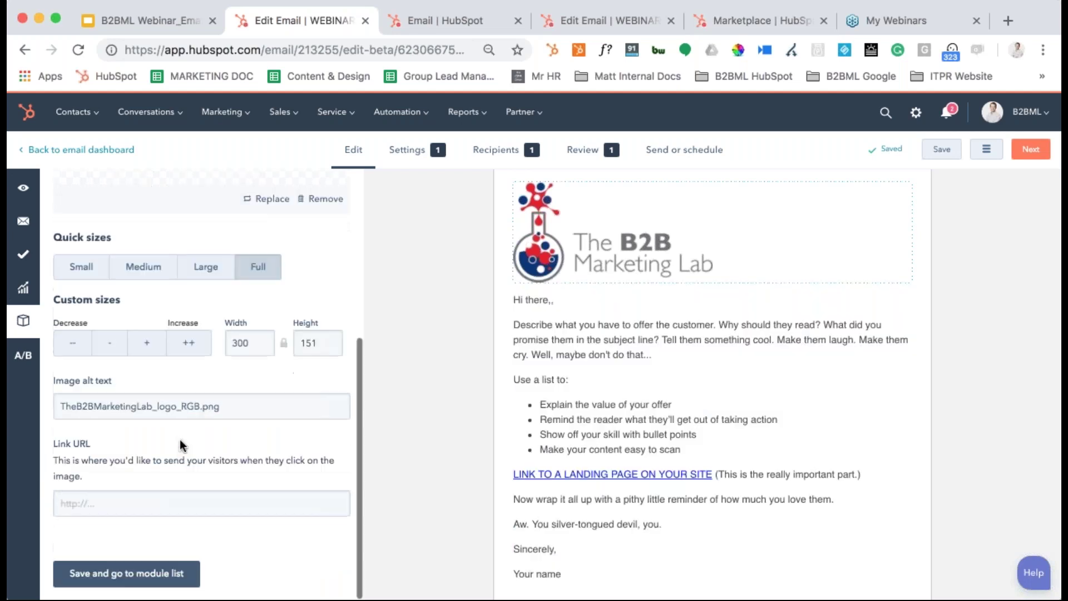
{"action": "left_click", "coordinate": [160, 576]}
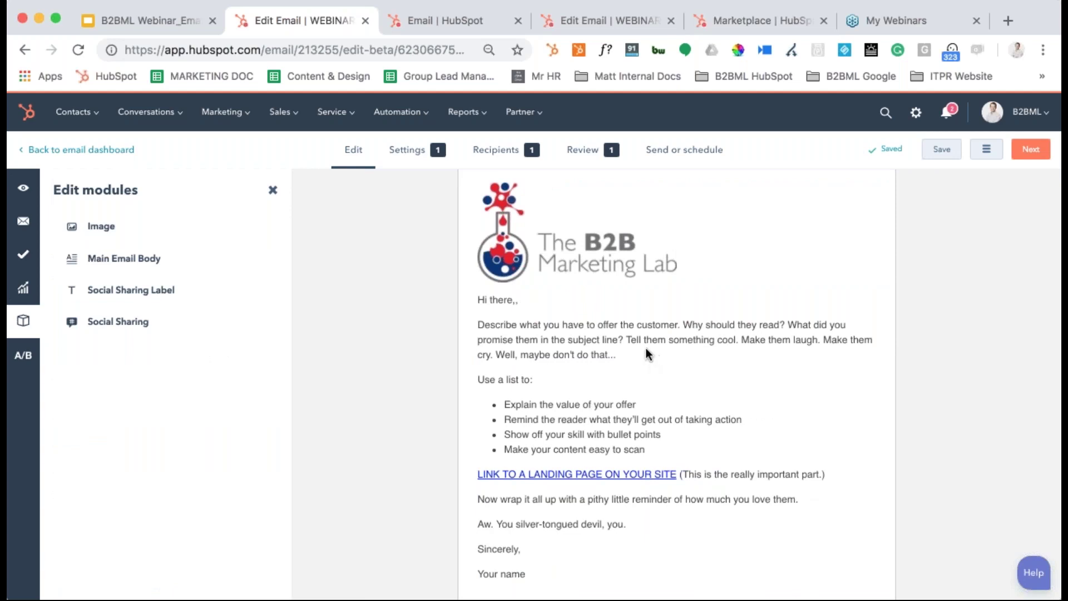
Delete the main body's placeholder text from "Use a list to:" through "Sincerely,", keeping the greeting, first paragraph and "Your name"
{"action": "left_click", "coordinate": [612, 325]}
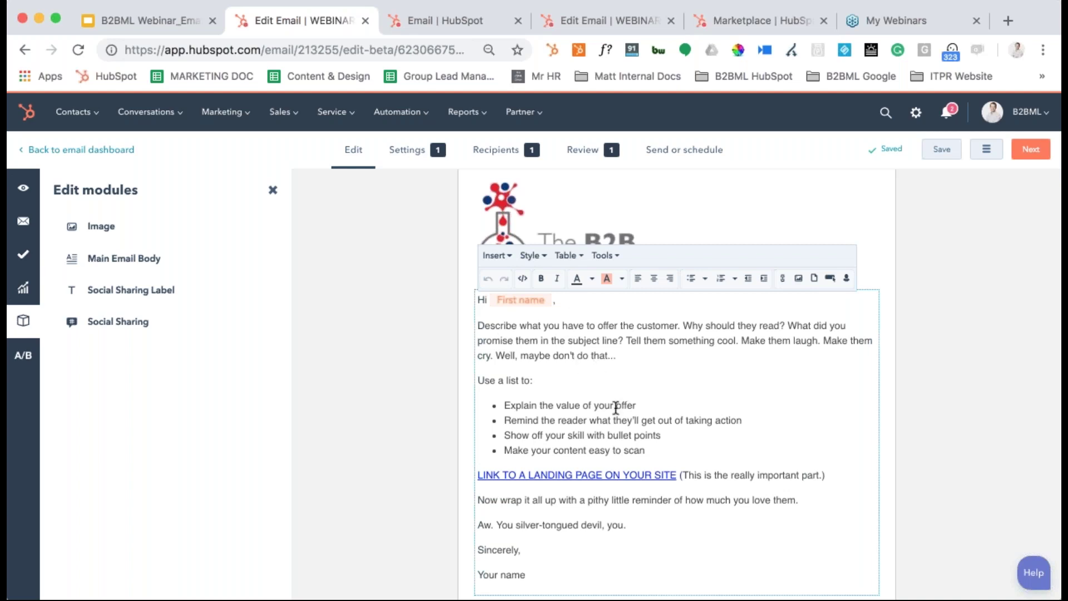
{"action": "left_click_drag", "start_coordinate": [527, 553], "coordinate": [476, 380]}
{"action": "key", "text": "BackSpace"}
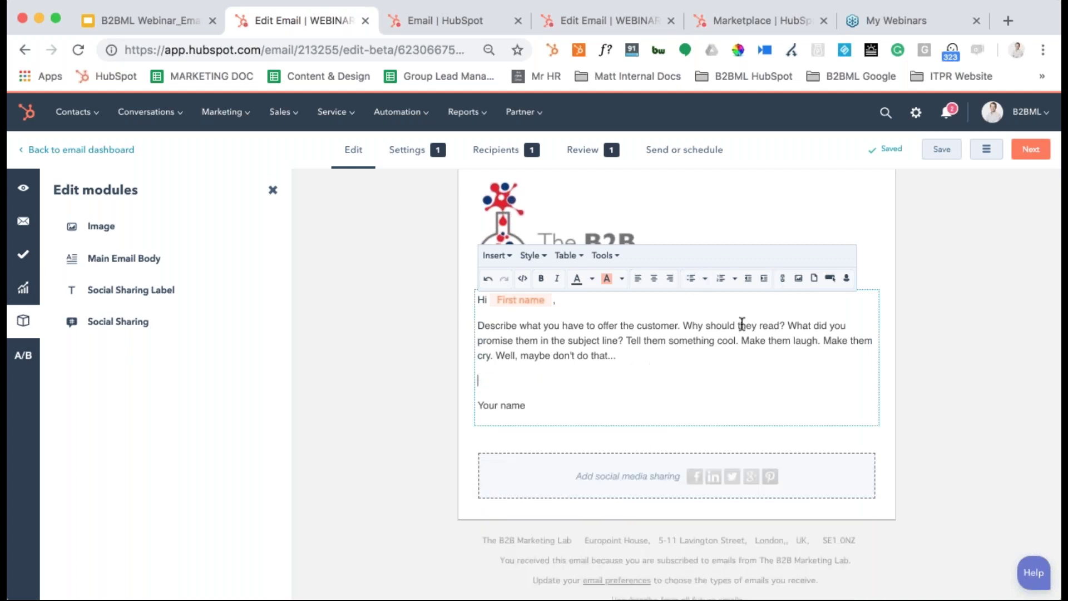
Insert the most recently updated "Watch Now" video blog-link call-to-action on the empty line above "Your name" in the email body
{"action": "left_click", "coordinate": [832, 283]}
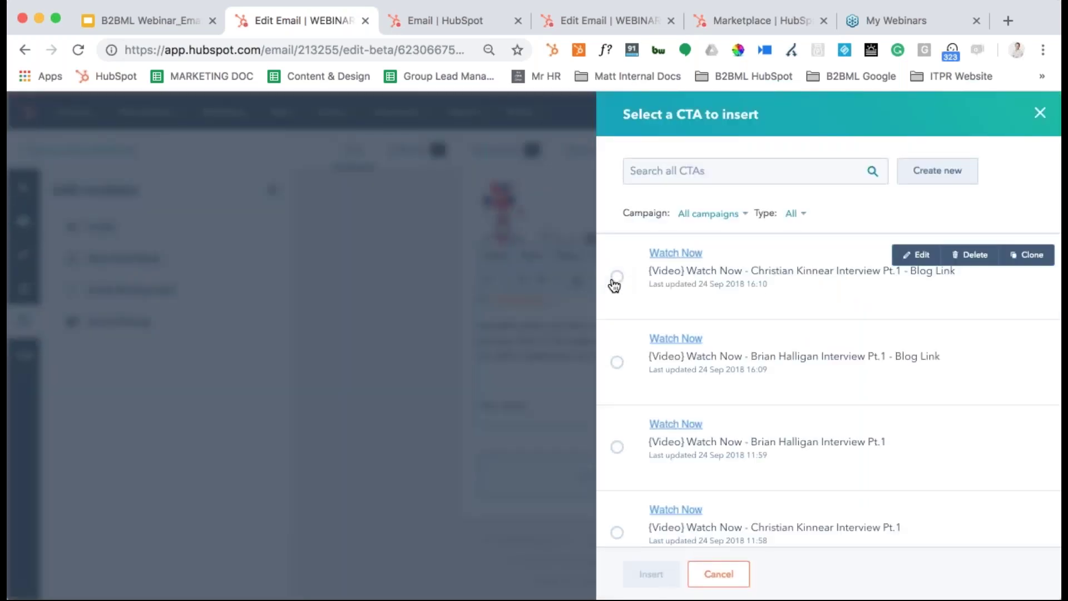
{"action": "left_click", "coordinate": [615, 278]}
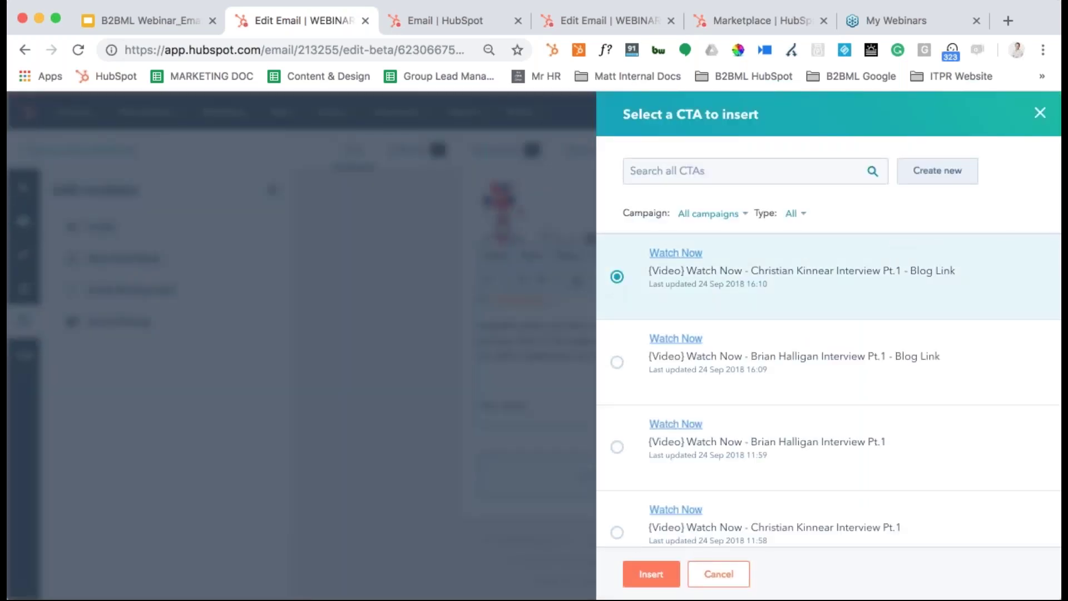
{"action": "left_click", "coordinate": [661, 571]}
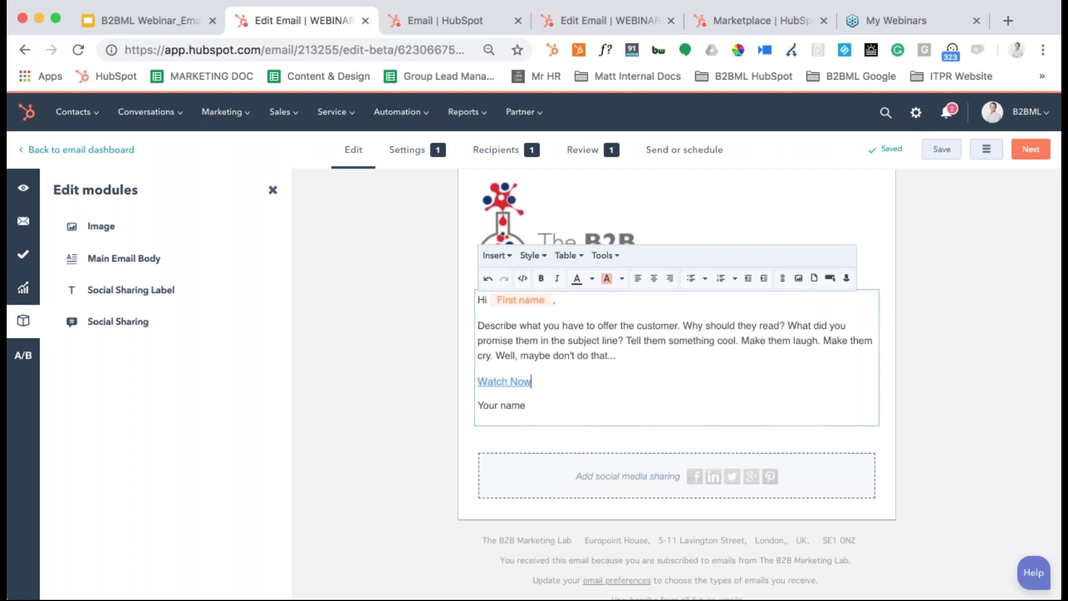
Preview the email on a portrait phone and look over the options for test sends and for testing in different email clients
{"action": "left_click", "coordinate": [23, 194]}
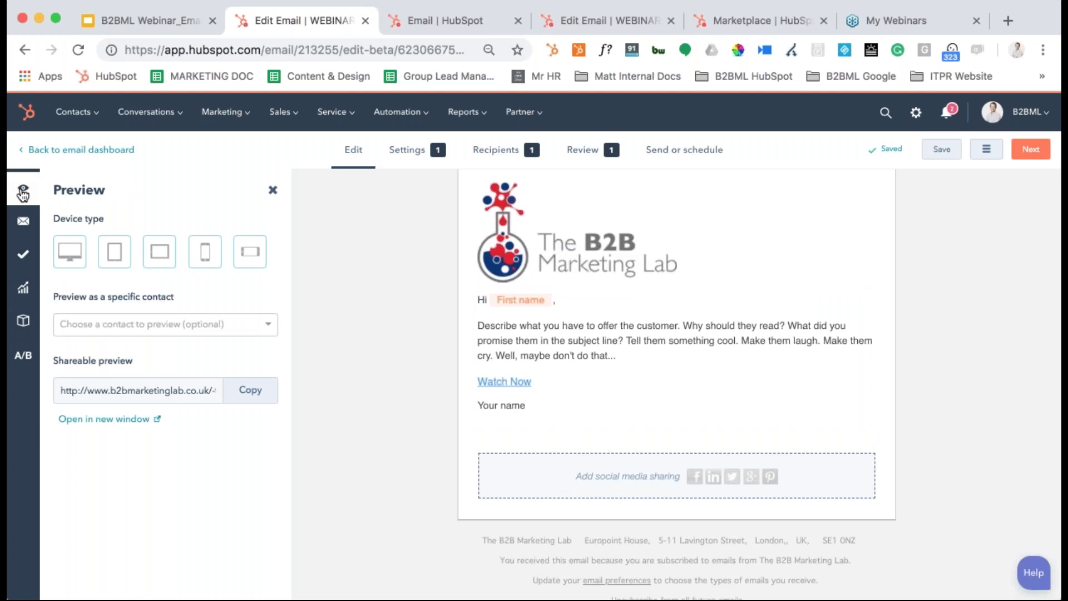
{"action": "left_click", "coordinate": [205, 255]}
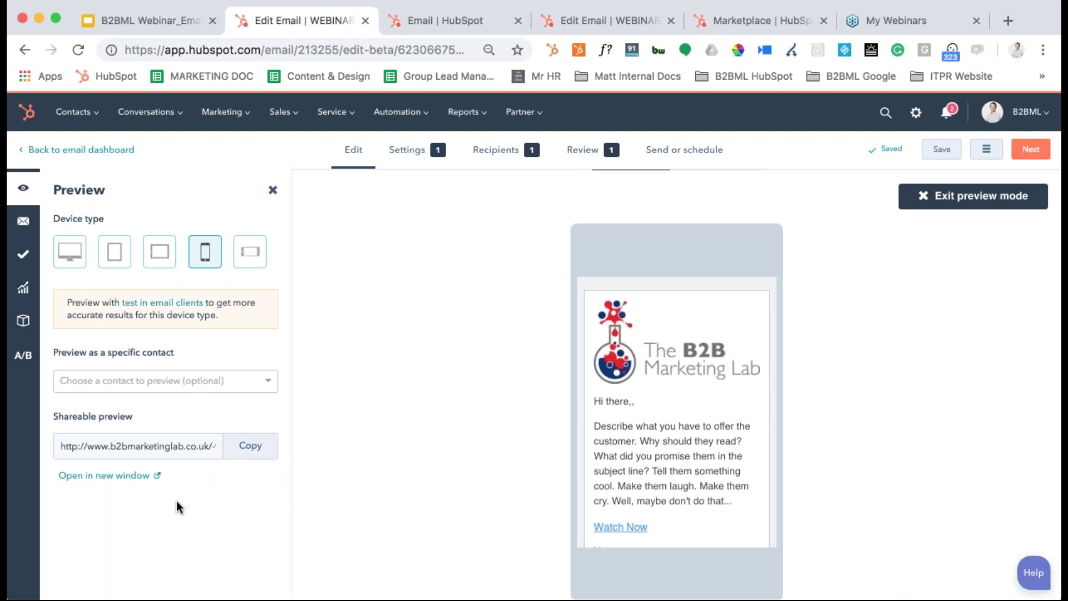
{"action": "left_click", "coordinate": [25, 222]}
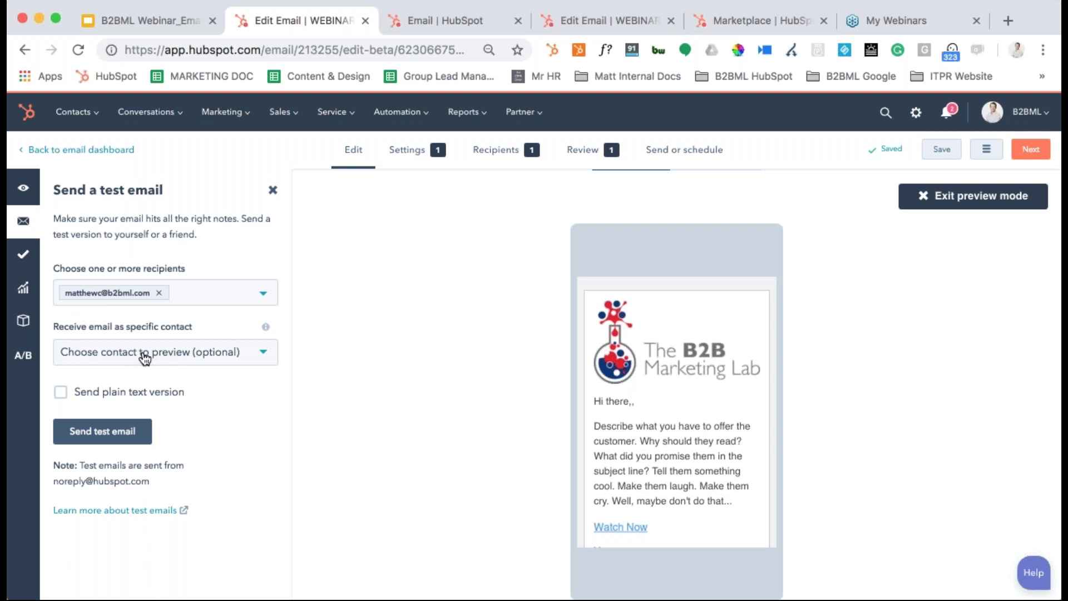
{"action": "left_click", "coordinate": [24, 257]}
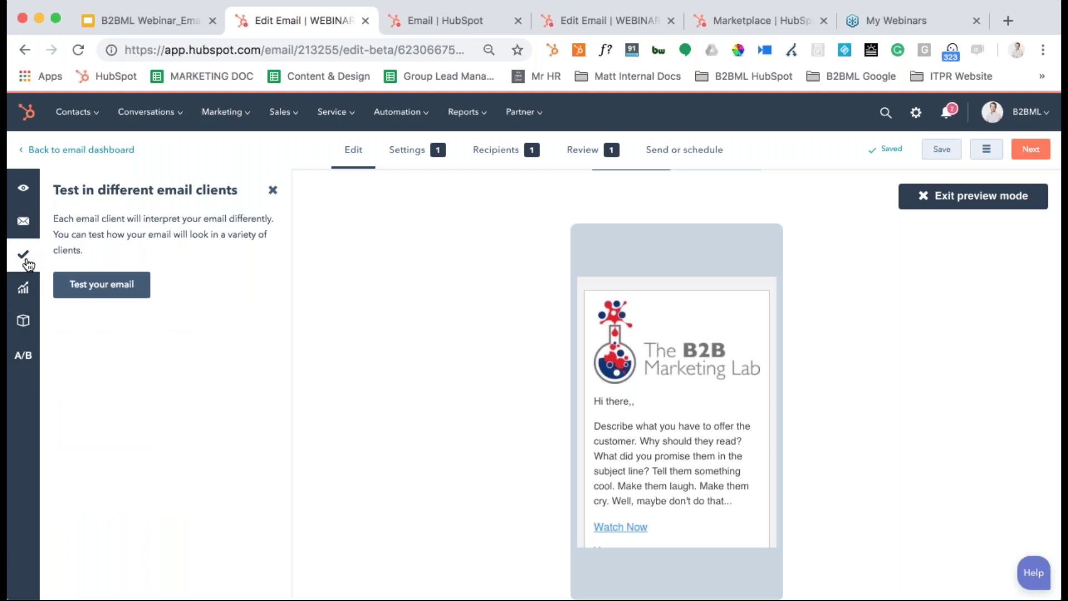
Examine the optimization recommendations for subject line, preview text, content body, sending and deliverability, and close them
{"action": "left_click", "coordinate": [24, 291]}
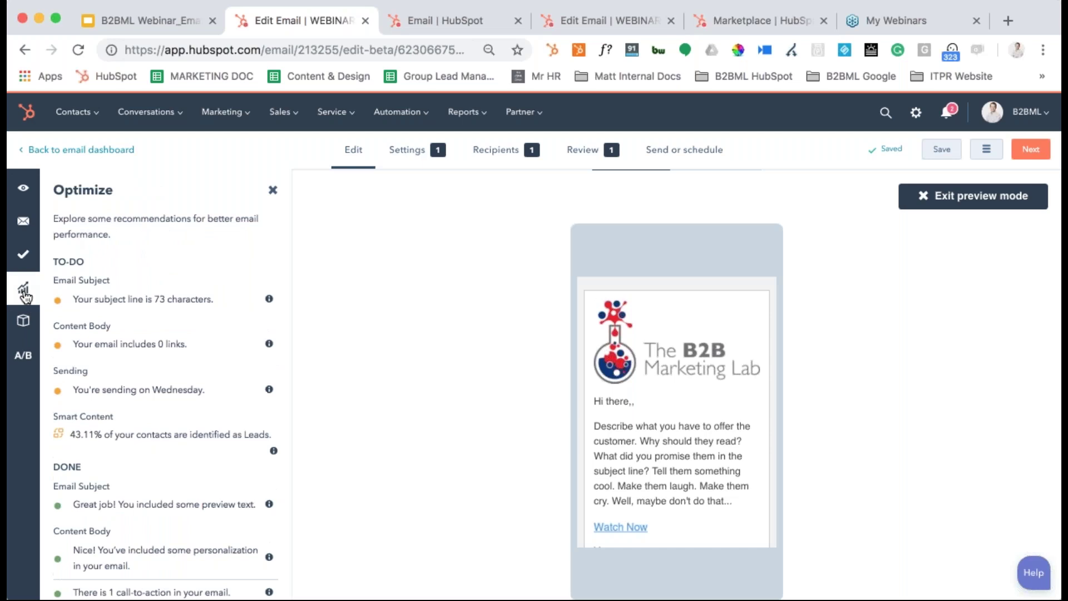
{"action": "left_click", "coordinate": [129, 294]}
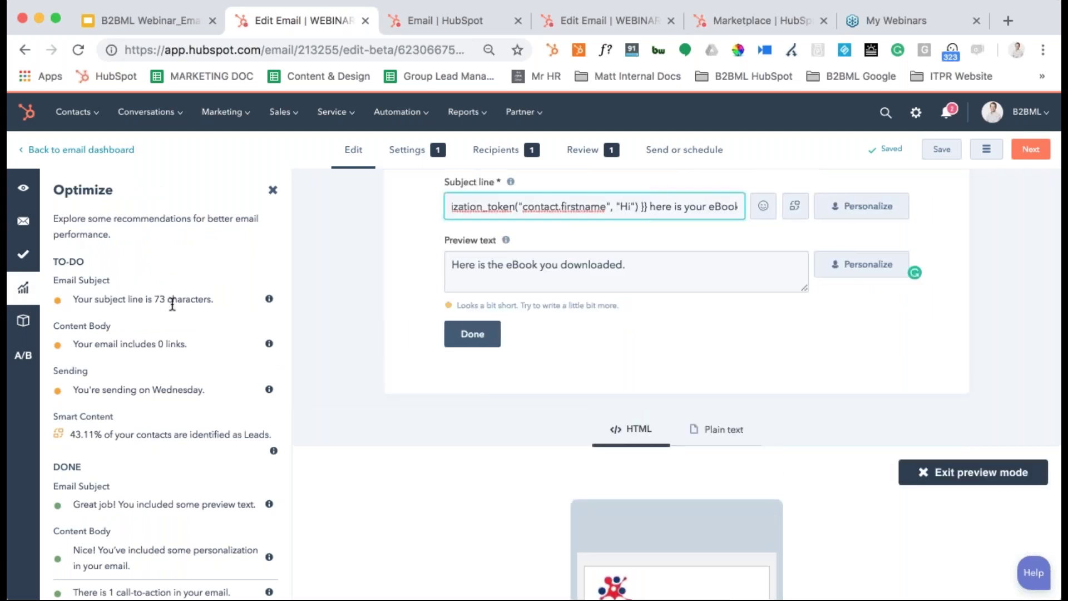
{"action": "left_click", "coordinate": [111, 337]}
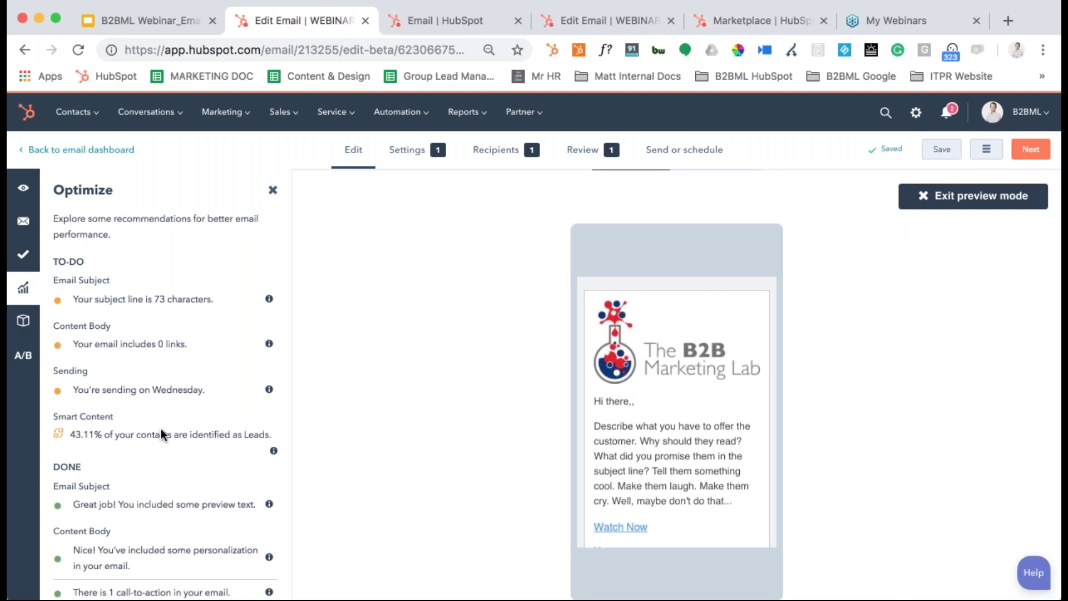
{"action": "scroll", "coordinate": [161, 434], "scroll_direction": "down", "scroll_amount": 2}
{"action": "left_click", "coordinate": [162, 403]}
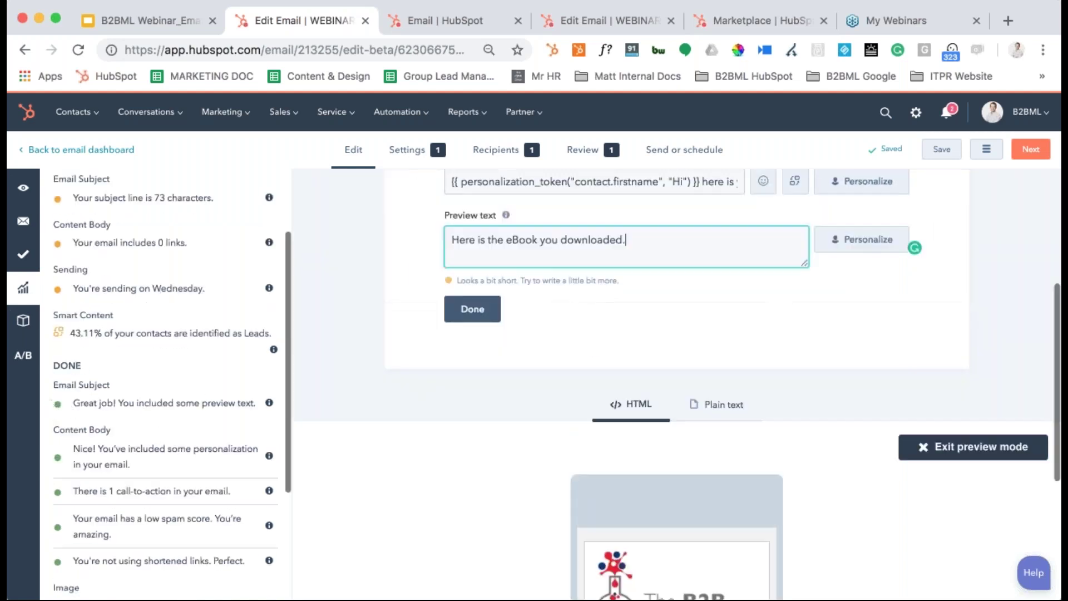
{"action": "left_click", "coordinate": [87, 464]}
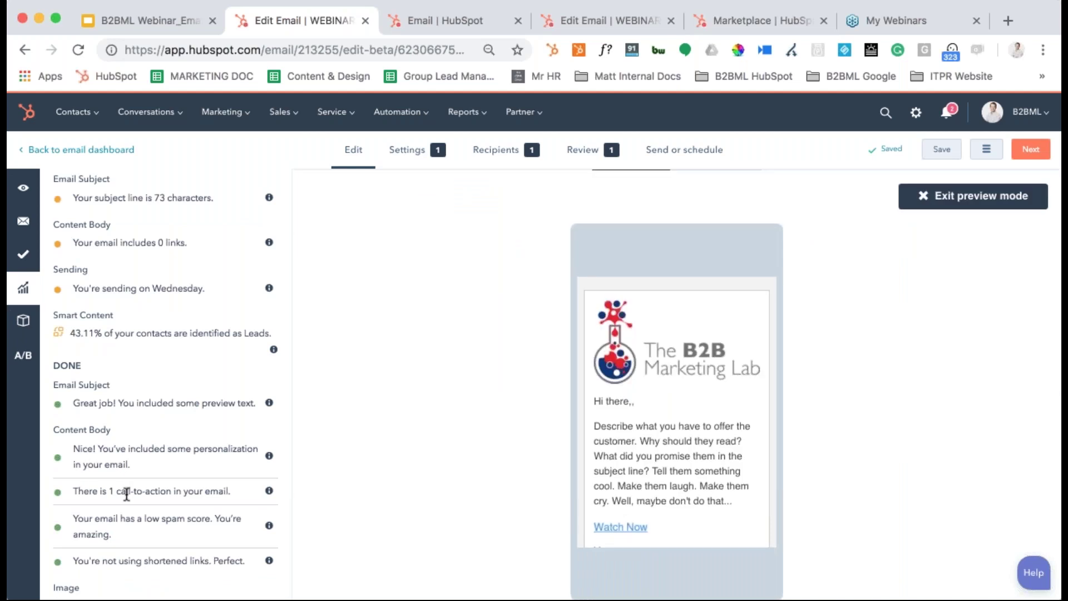
{"action": "scroll", "coordinate": [126, 495], "scroll_direction": "up", "scroll_amount": 2}
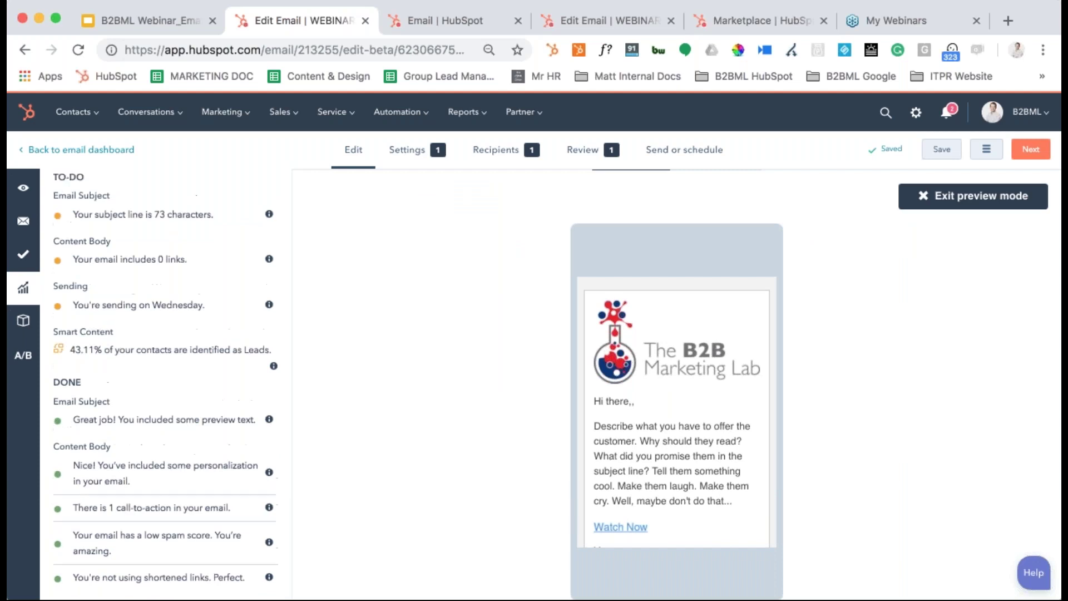
{"action": "scroll", "coordinate": [167, 390], "scroll_direction": "down", "scroll_amount": 5}
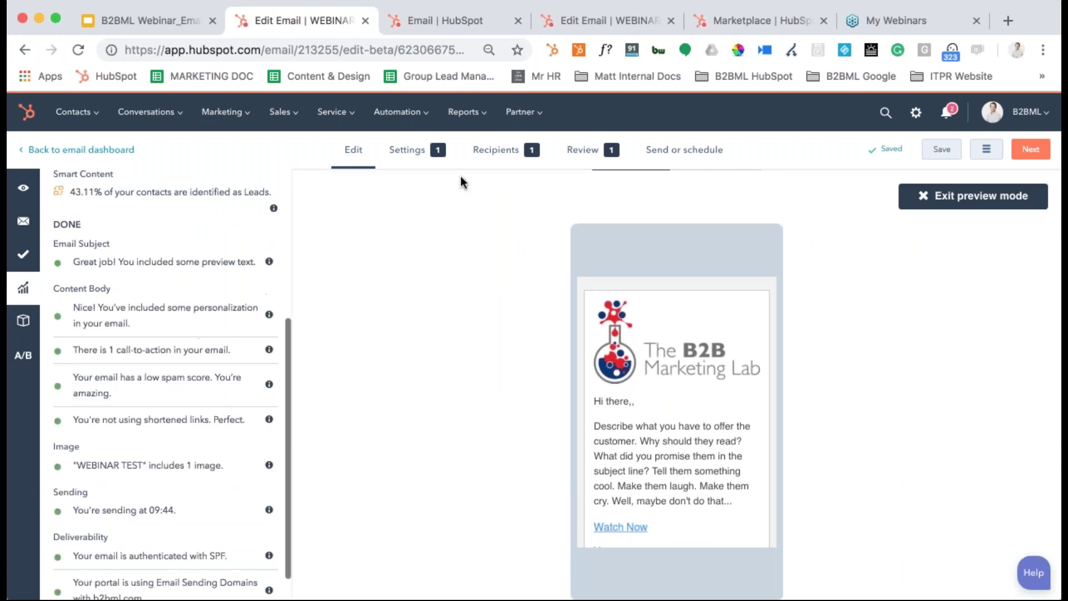
{"action": "left_click", "coordinate": [415, 159]}
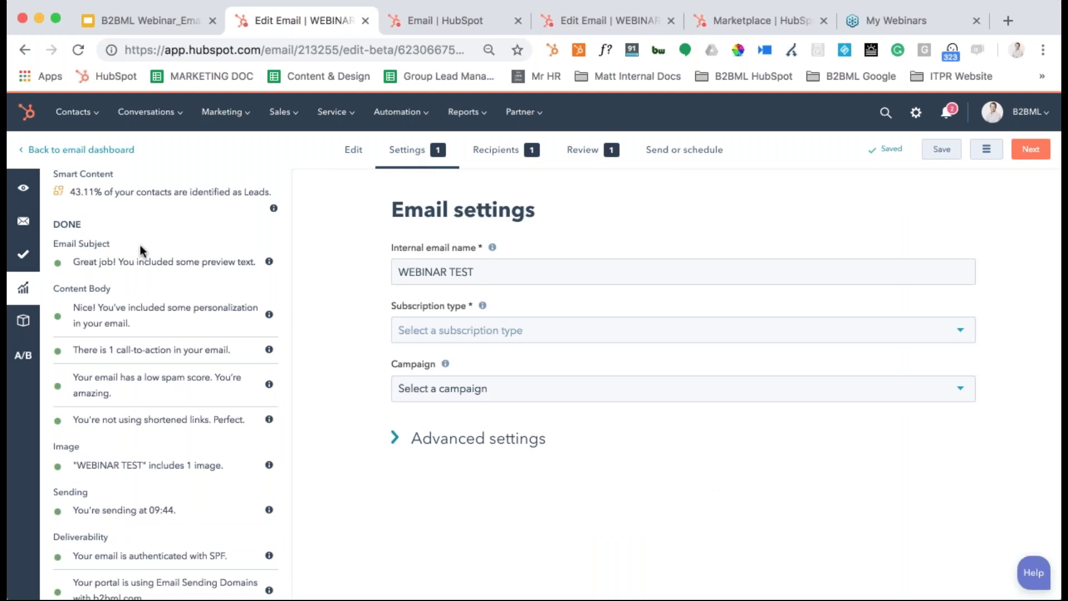
{"action": "left_click", "coordinate": [140, 260]}
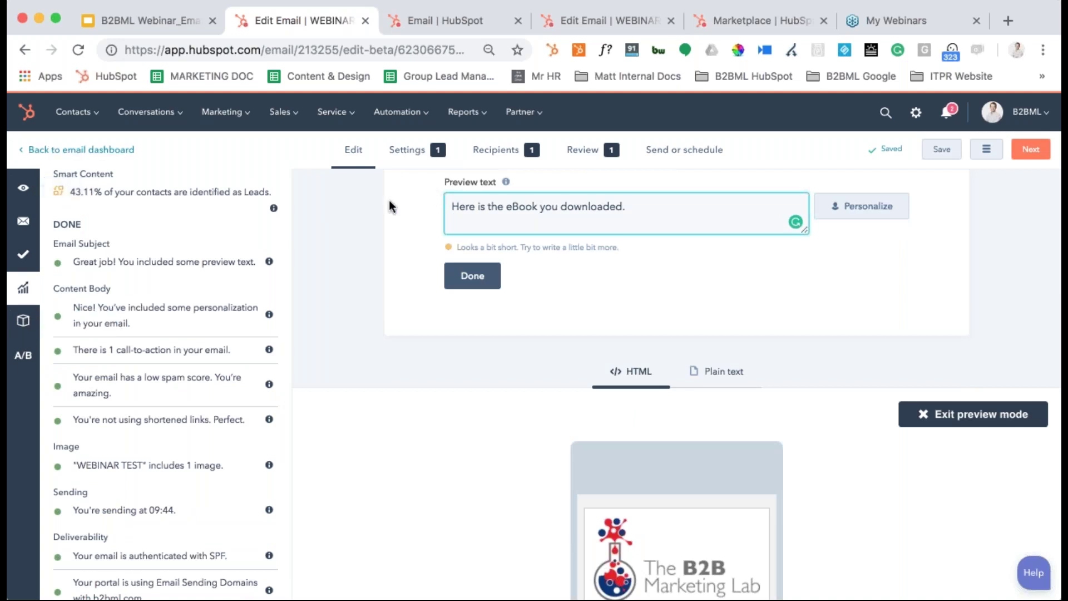
{"action": "scroll", "coordinate": [213, 251], "scroll_direction": "up", "scroll_amount": 5}
{"action": "left_click", "coordinate": [270, 193]}
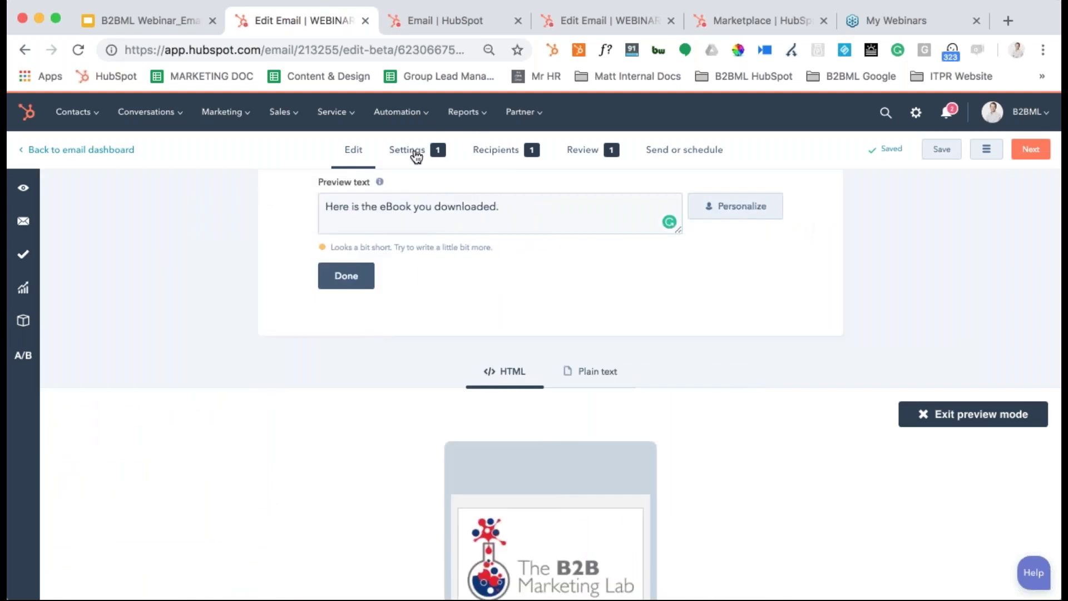
Set the email's subscription type to "Follow up email" and view the available campaigns without choosing one
{"action": "left_click", "coordinate": [415, 157]}
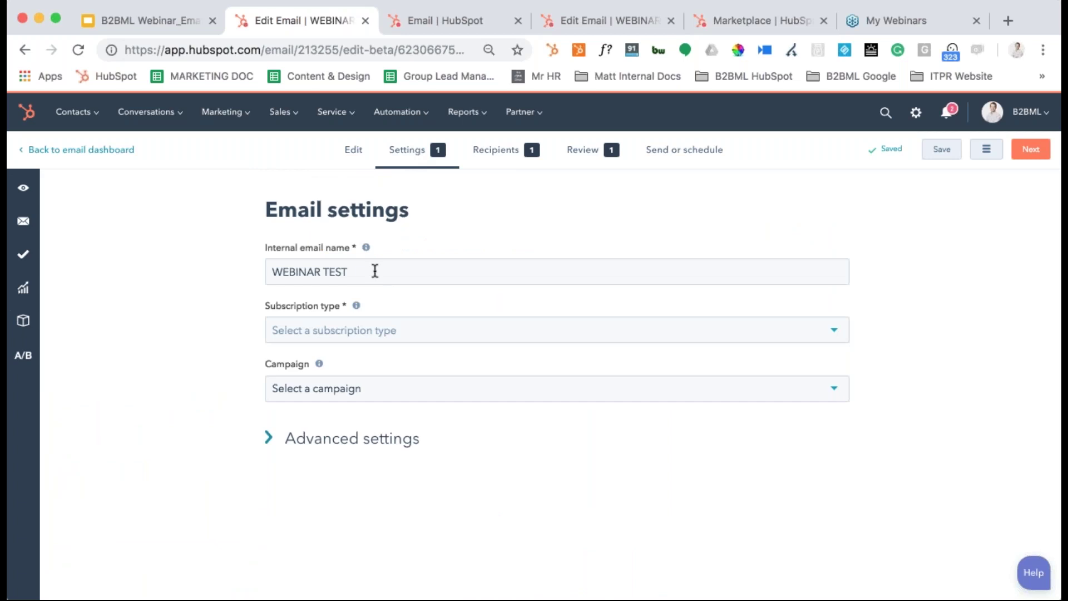
{"action": "left_click", "coordinate": [379, 336]}
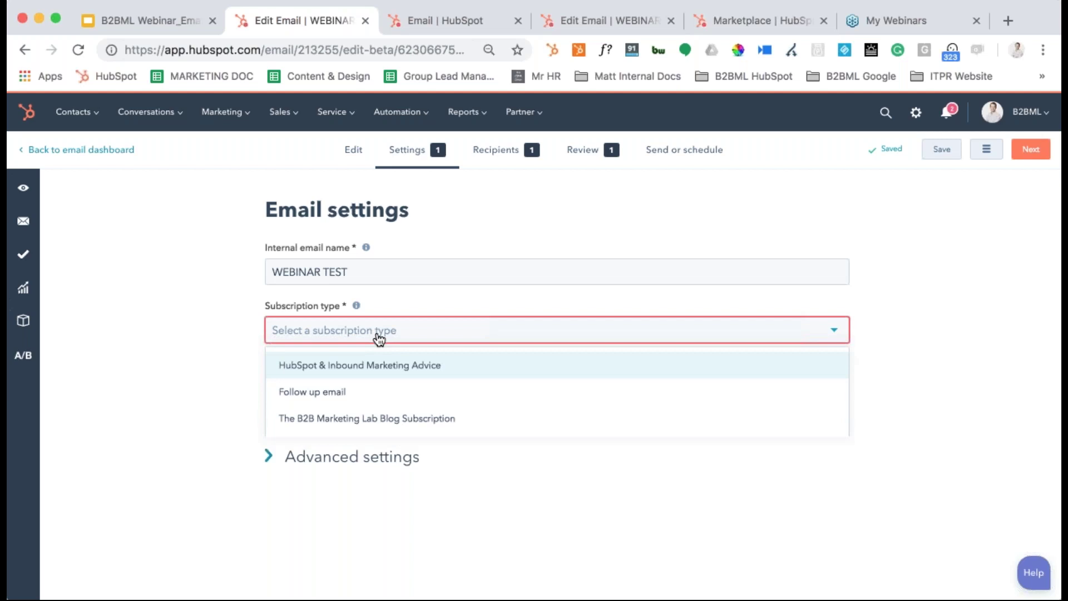
{"action": "left_click", "coordinate": [383, 393]}
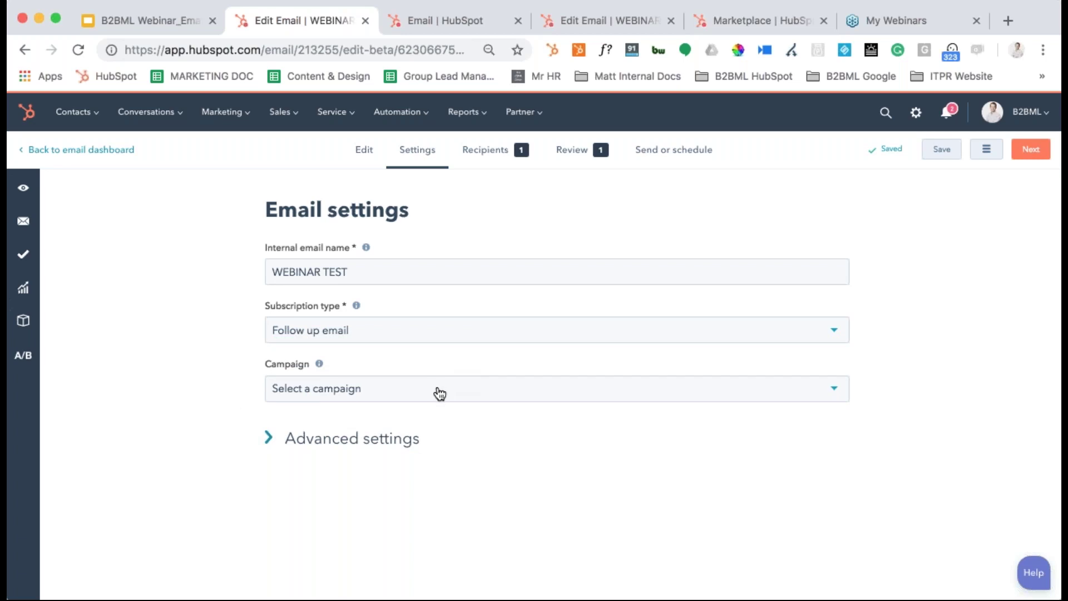
{"action": "left_click", "coordinate": [505, 393]}
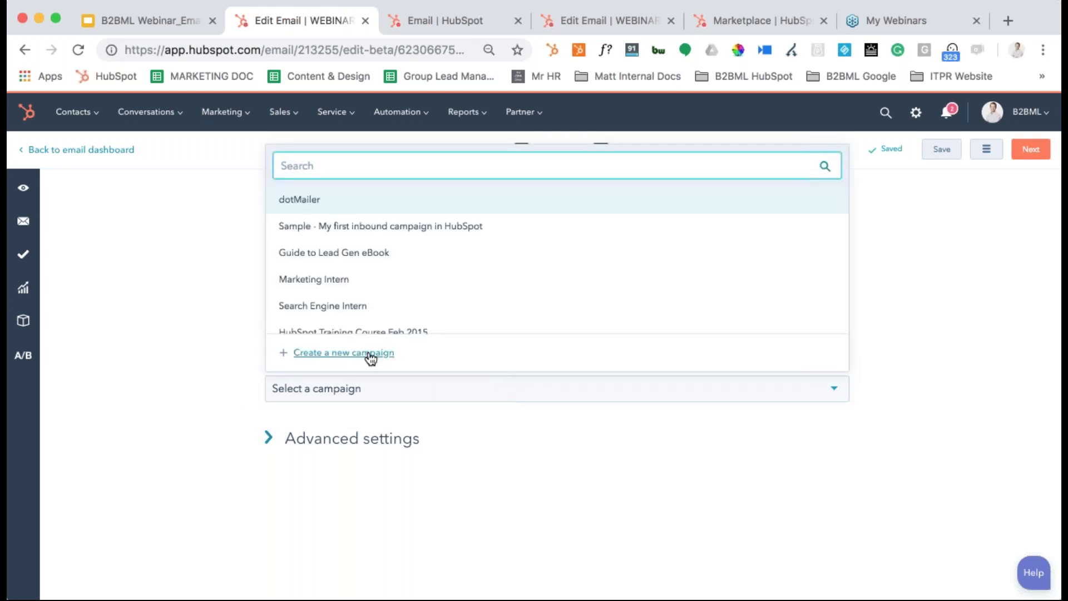
{"action": "left_click", "coordinate": [212, 390]}
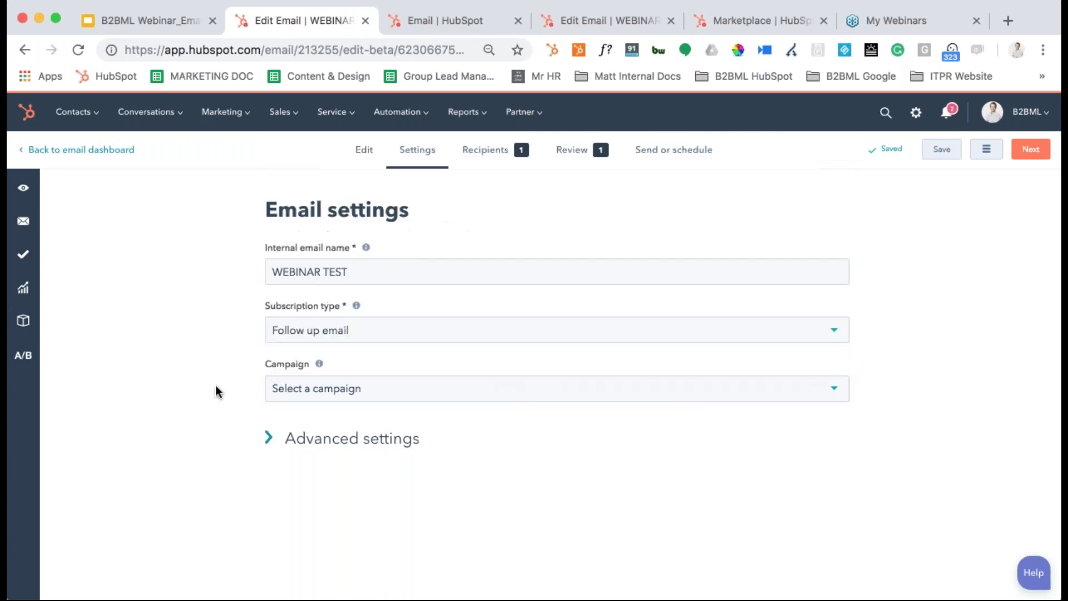
Include the "Leads - Webinar Test" list as recipients and check the exclusion and unengaged contacts options
{"action": "left_click", "coordinate": [485, 155]}
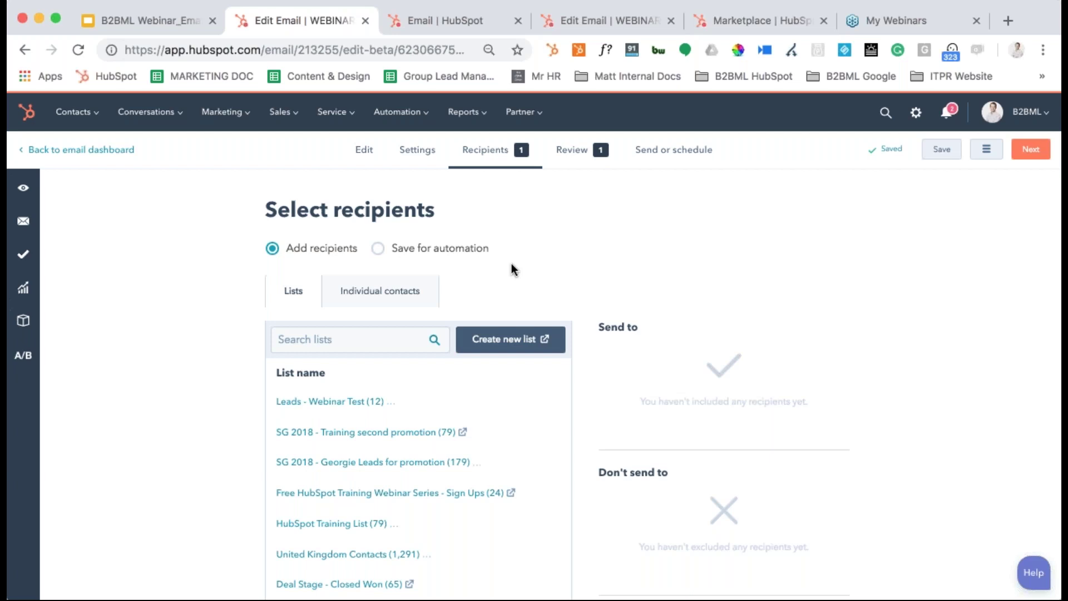
{"action": "mouse_move", "coordinate": [312, 407]}
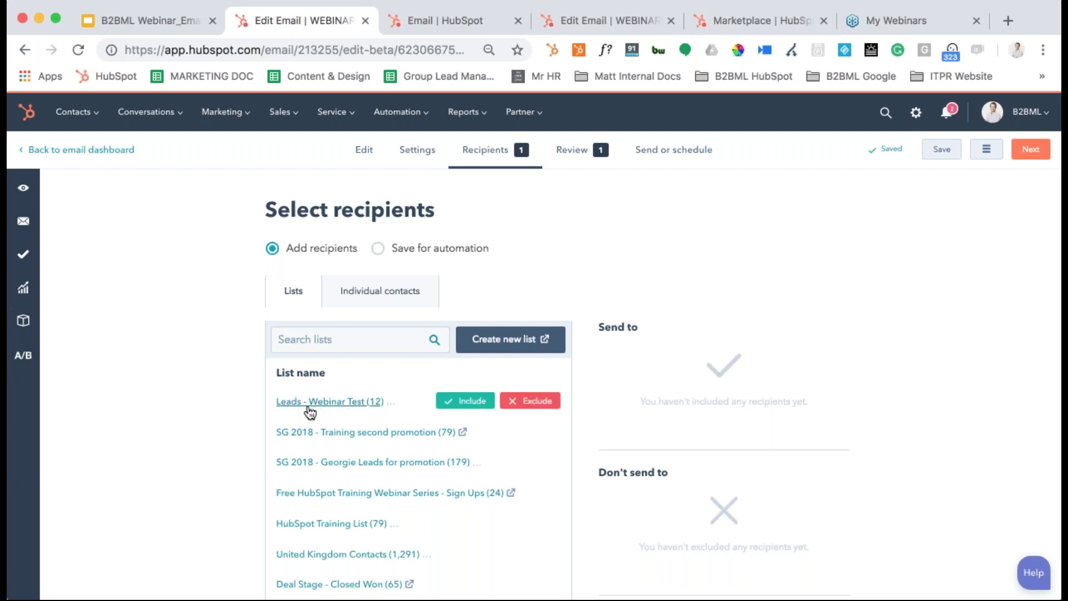
{"action": "left_click", "coordinate": [470, 405]}
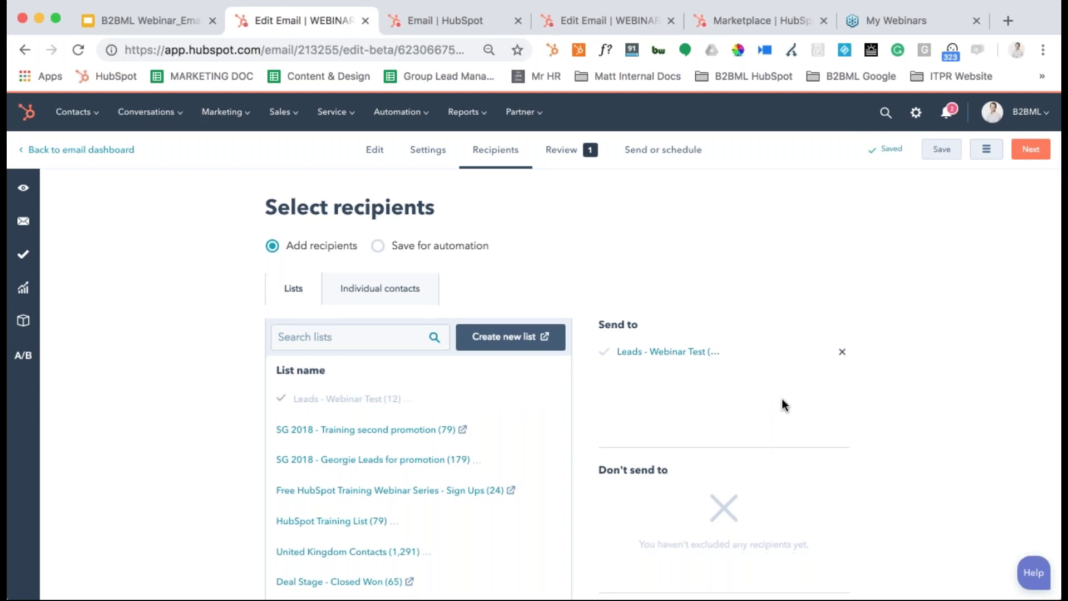
{"action": "scroll", "coordinate": [783, 399], "scroll_direction": "down", "scroll_amount": 2}
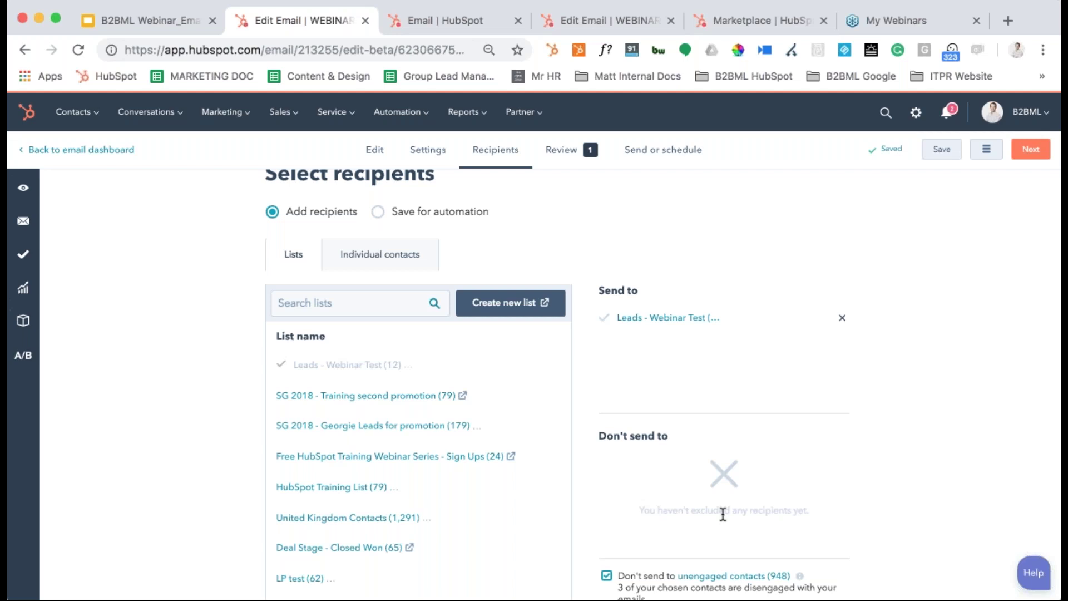
{"action": "scroll", "coordinate": [723, 514], "scroll_direction": "down", "scroll_amount": 3}
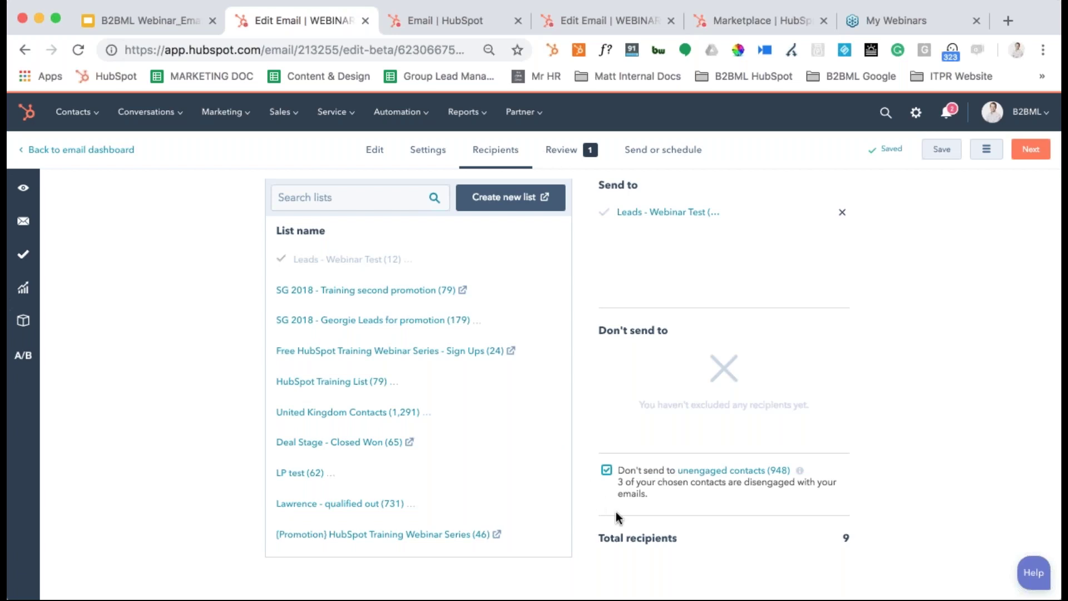
Review the pre-send checklist, including suggestions, sender, subject, preview text, recipients, personalization tokens and subscription type
{"action": "left_click", "coordinate": [568, 160]}
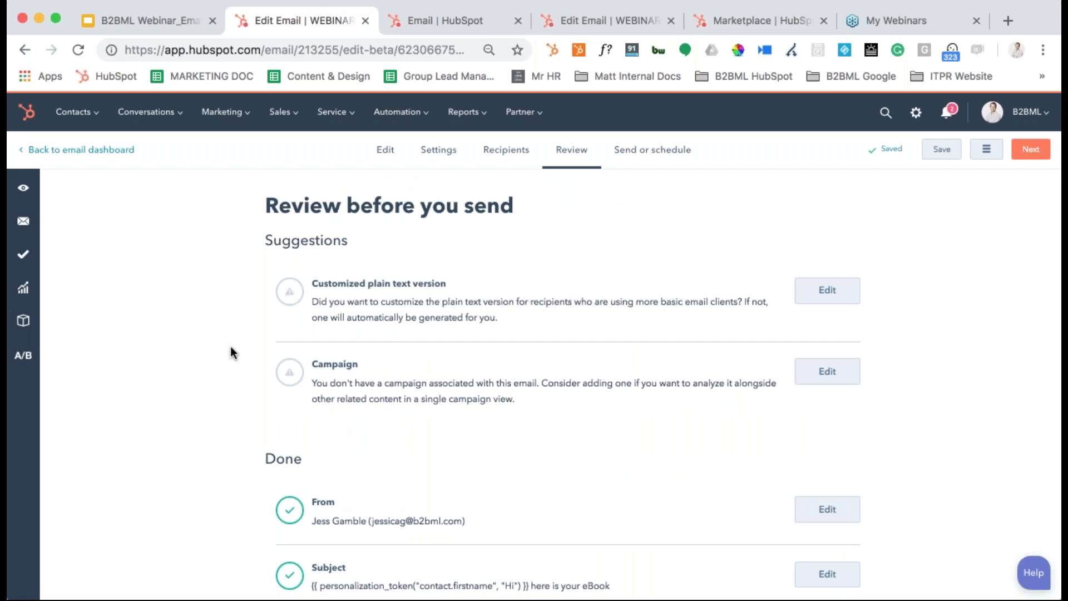
{"action": "scroll", "coordinate": [494, 401], "scroll_direction": "up", "scroll_amount": 1}
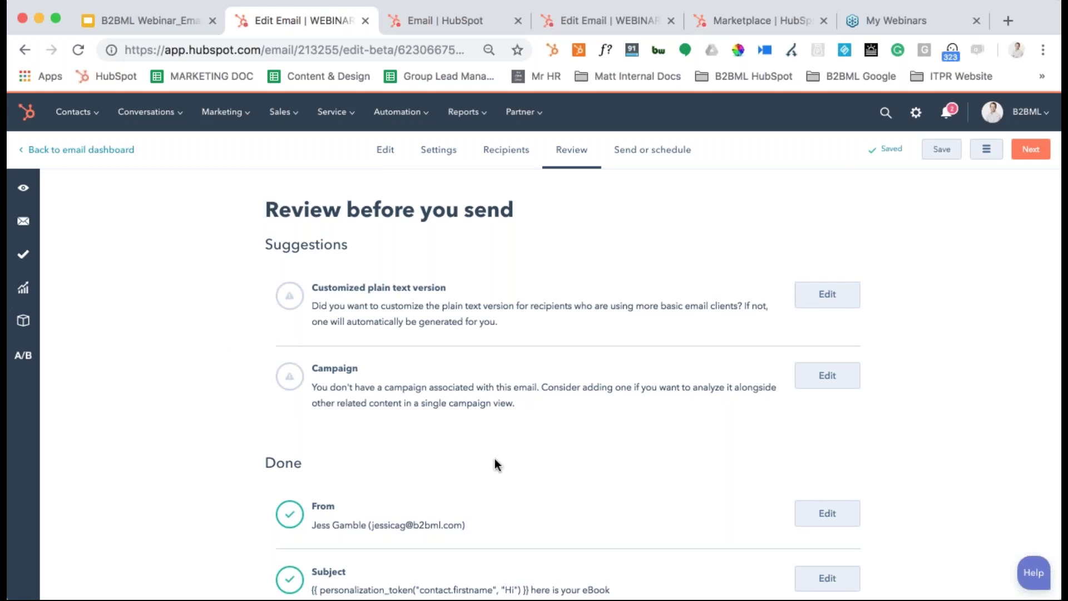
{"action": "scroll", "coordinate": [495, 458], "scroll_direction": "down", "scroll_amount": 4}
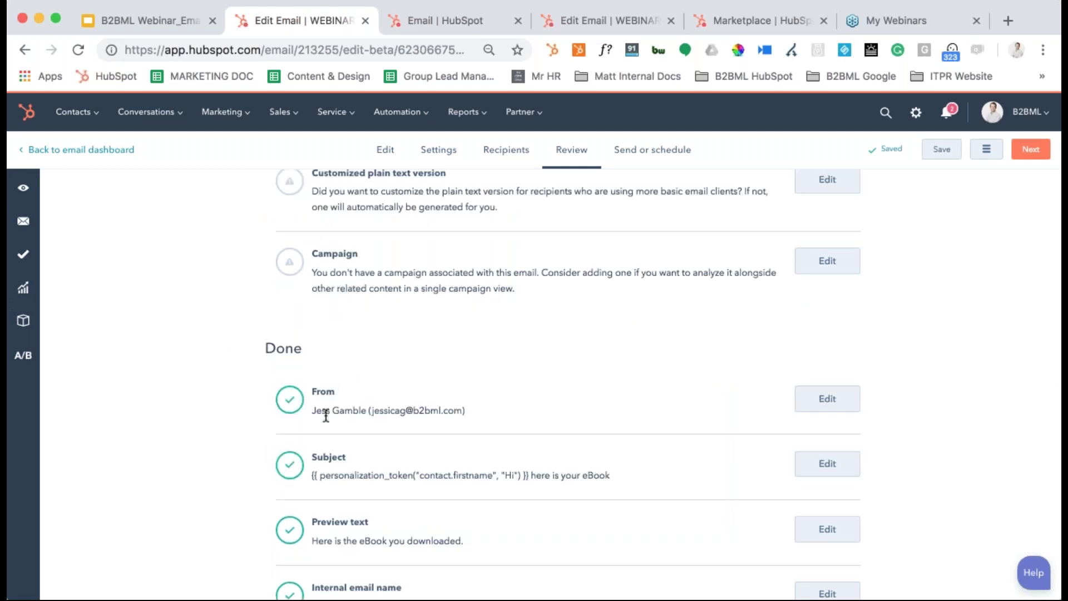
{"action": "scroll", "coordinate": [382, 390], "scroll_direction": "down", "scroll_amount": 6}
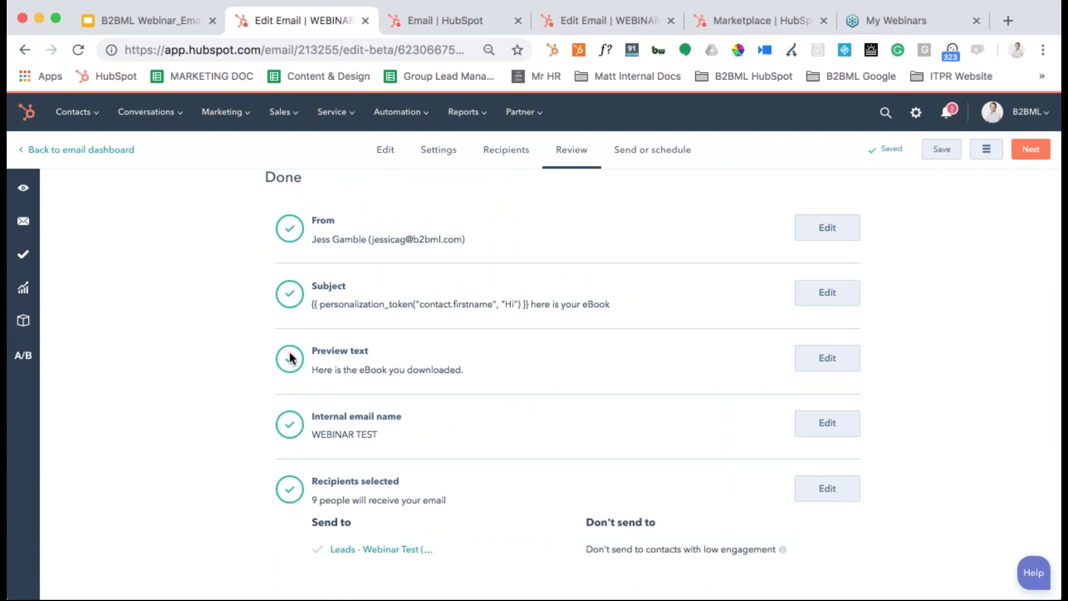
{"action": "scroll", "coordinate": [278, 432], "scroll_direction": "down", "scroll_amount": 10}
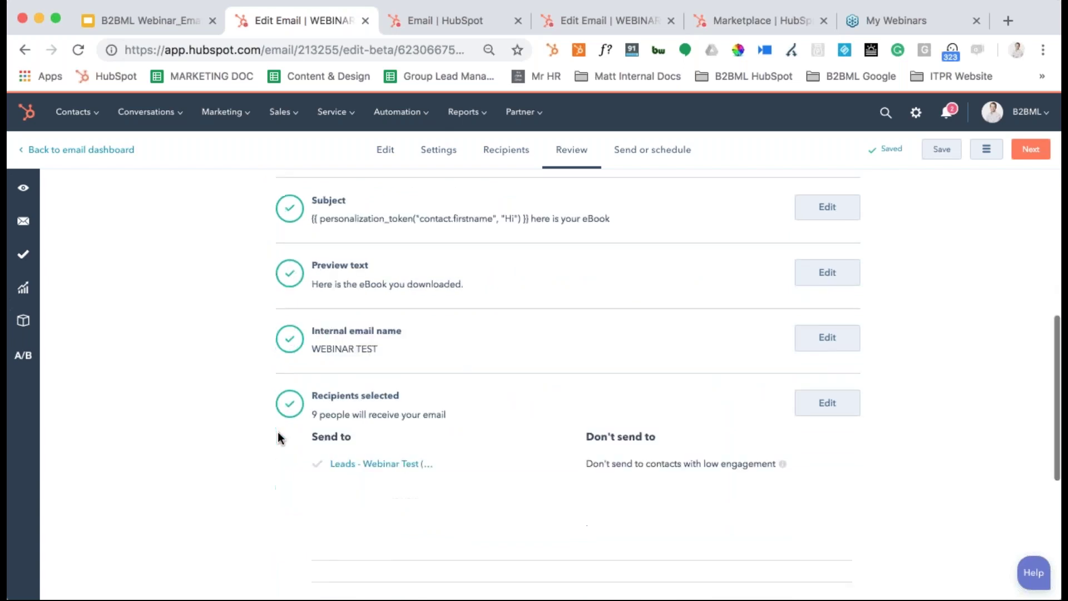
{"action": "scroll", "coordinate": [278, 431], "scroll_direction": "down", "scroll_amount": 2}
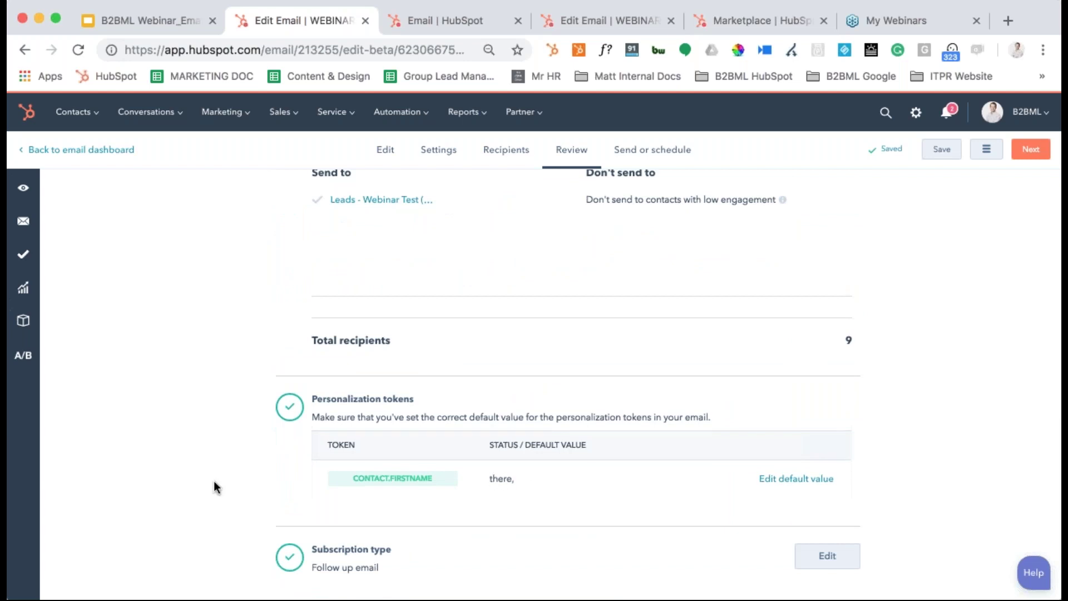
Finish reviewing the checklist, view the options for sending now or scheduling for later, and choose scheduling based on time zones
{"action": "scroll", "coordinate": [214, 482], "scroll_direction": "down", "scroll_amount": 1}
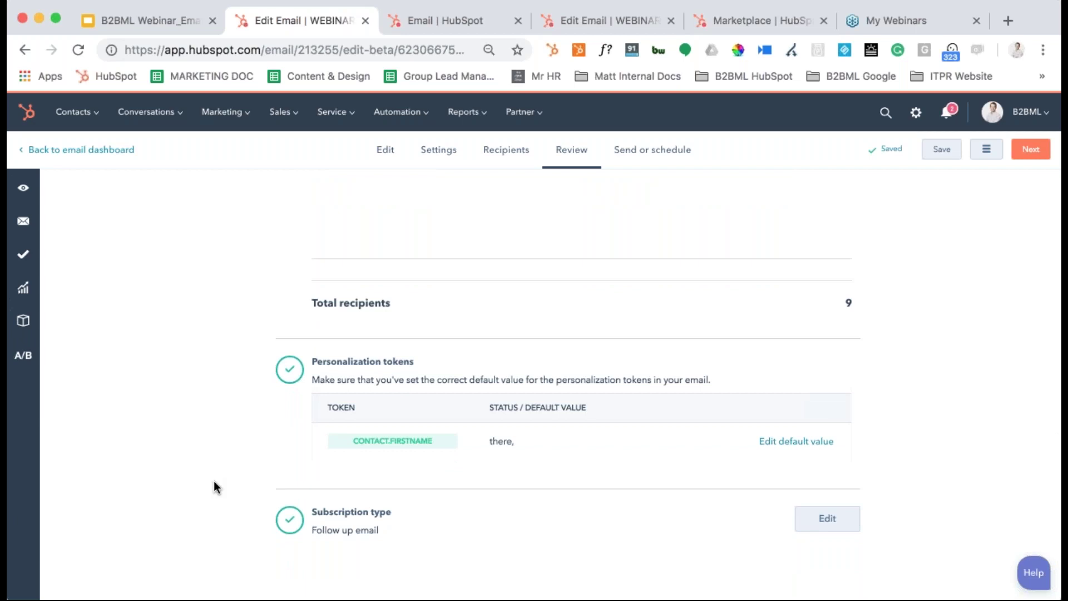
{"action": "scroll", "coordinate": [214, 483], "scroll_direction": "down", "scroll_amount": 1}
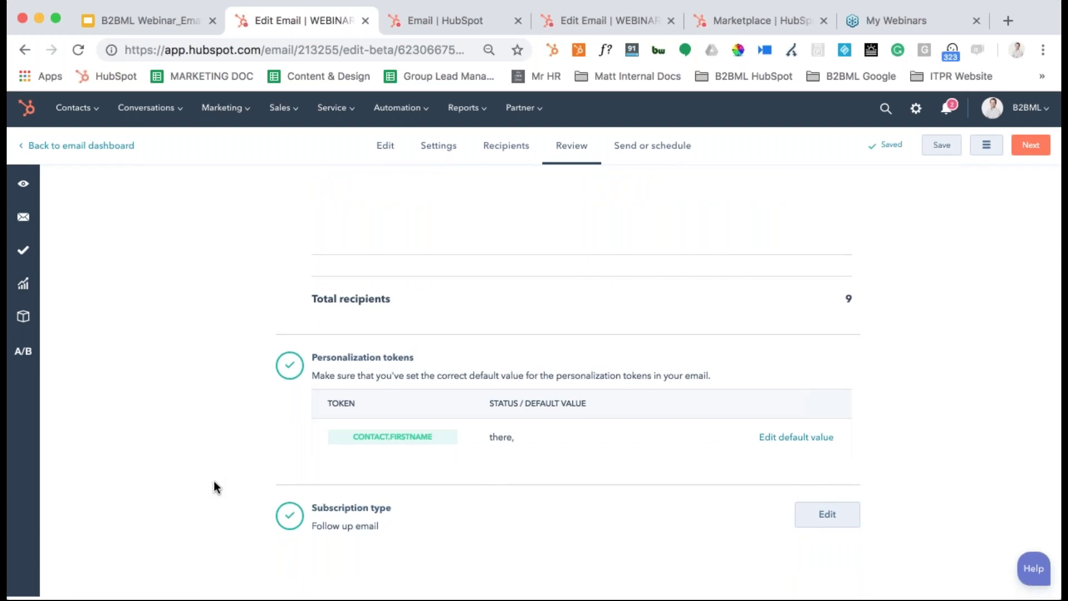
{"action": "scroll", "coordinate": [215, 483], "scroll_direction": "left", "scroll_amount": 5}
{"action": "left_click", "coordinate": [648, 155]}
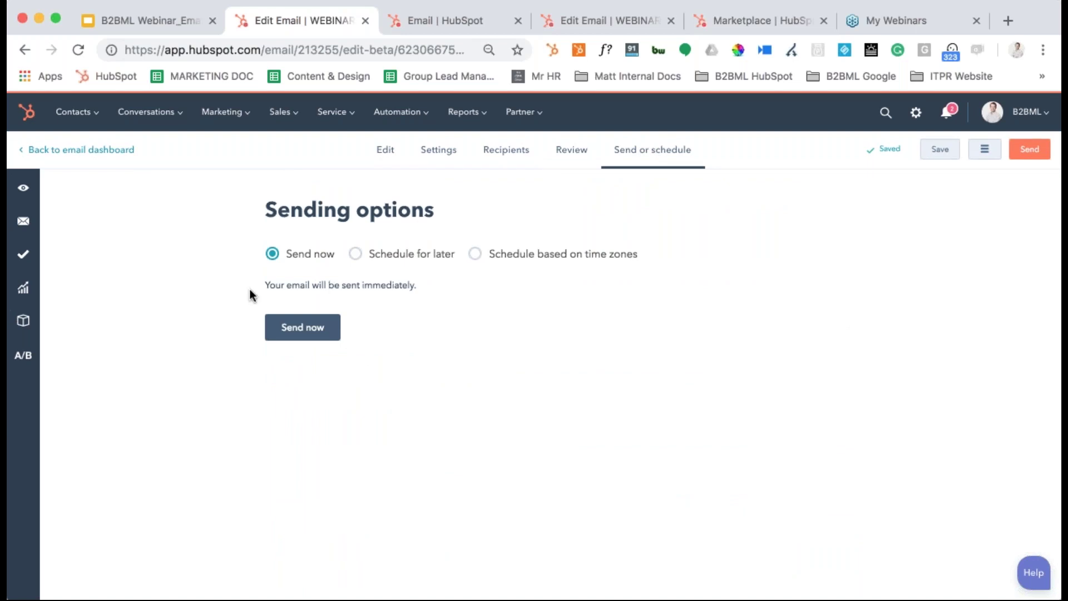
{"action": "left_click", "coordinate": [354, 255]}
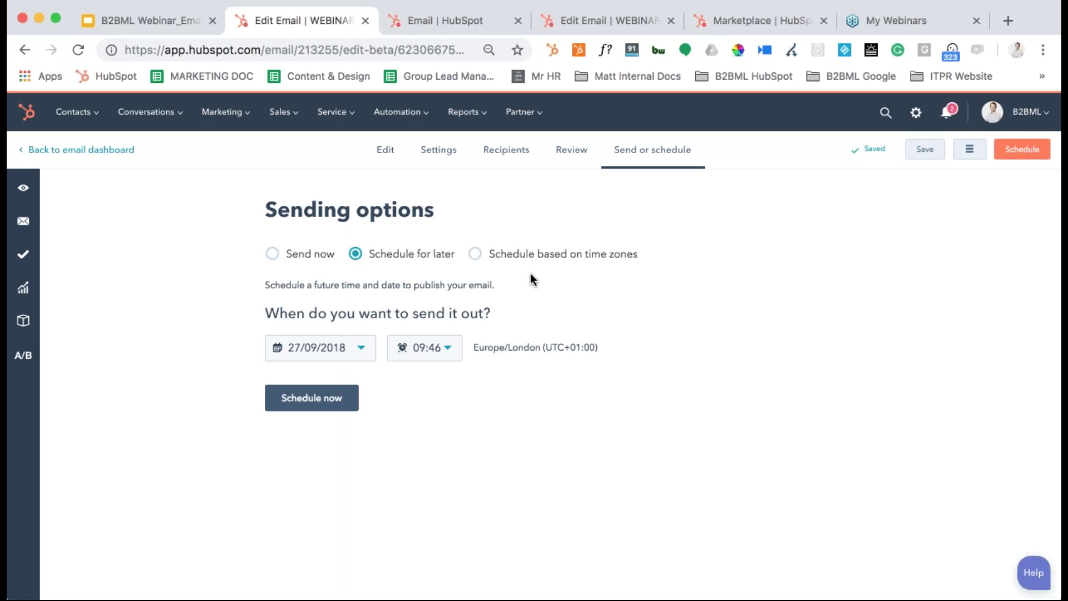
{"action": "left_click", "coordinate": [475, 257]}
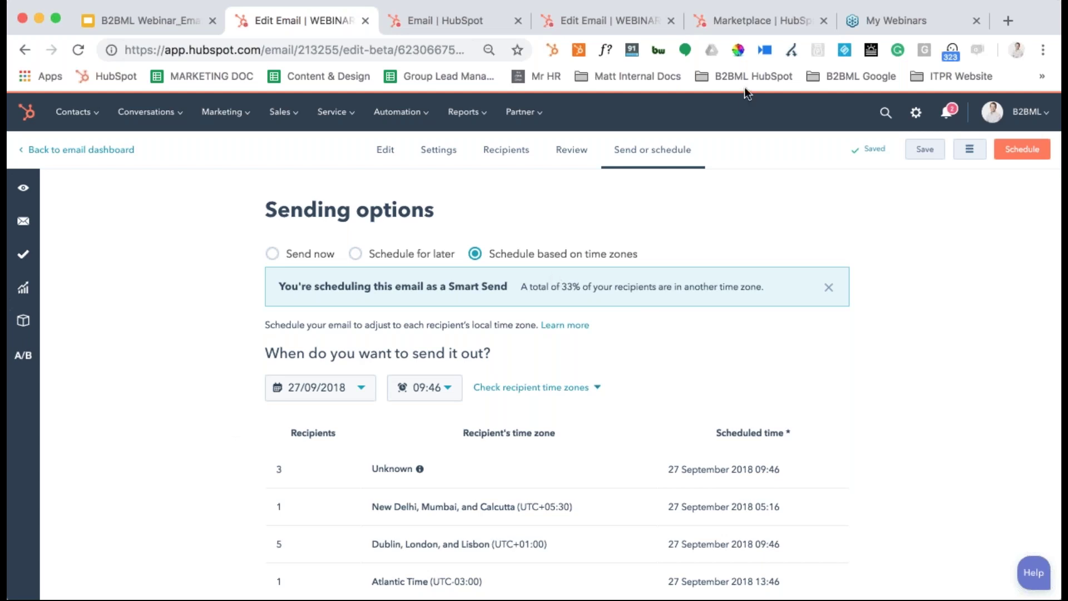
Switch to the HubSpot Marketplace and filter the products by the Email category
{"action": "left_click", "coordinate": [742, 18]}
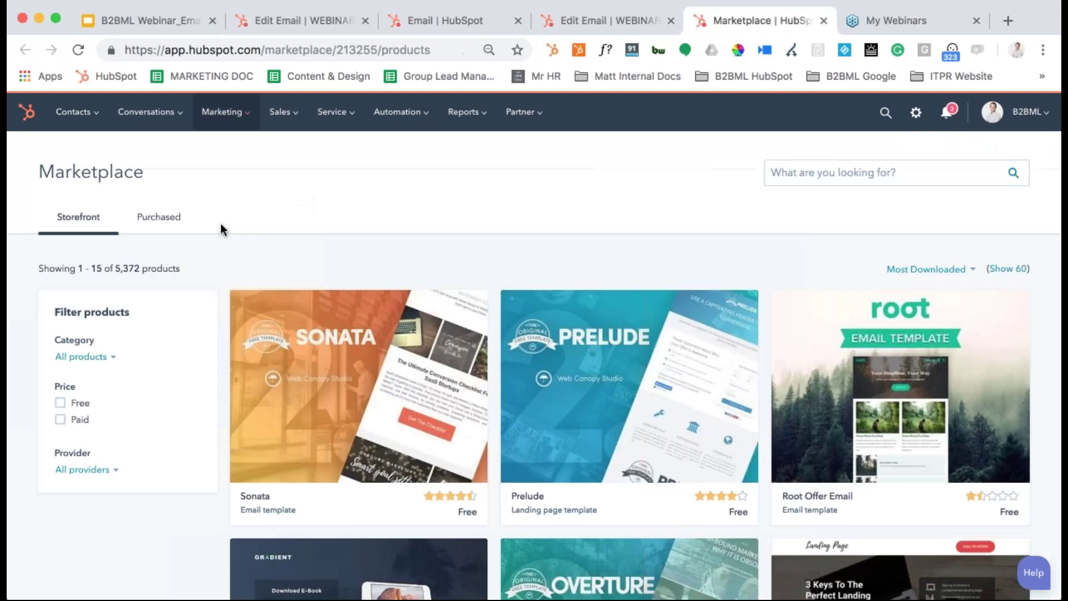
{"action": "left_click", "coordinate": [245, 114]}
{"action": "mouse_move", "coordinate": [273, 259]}
{"action": "left_click", "coordinate": [97, 358]}
{"action": "left_click", "coordinate": [114, 440]}
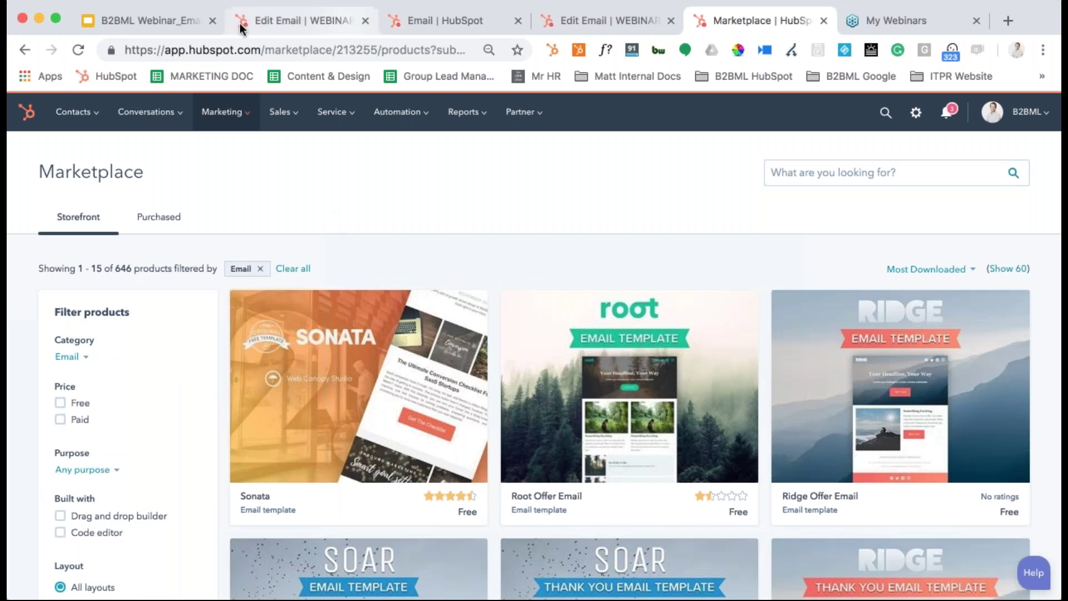
Switch to the B2BML Webinar_Emails presentation in Google Slides and go to the Key Takeaways slide
{"action": "left_click", "coordinate": [175, 19]}
{"action": "key", "text": "Down"}
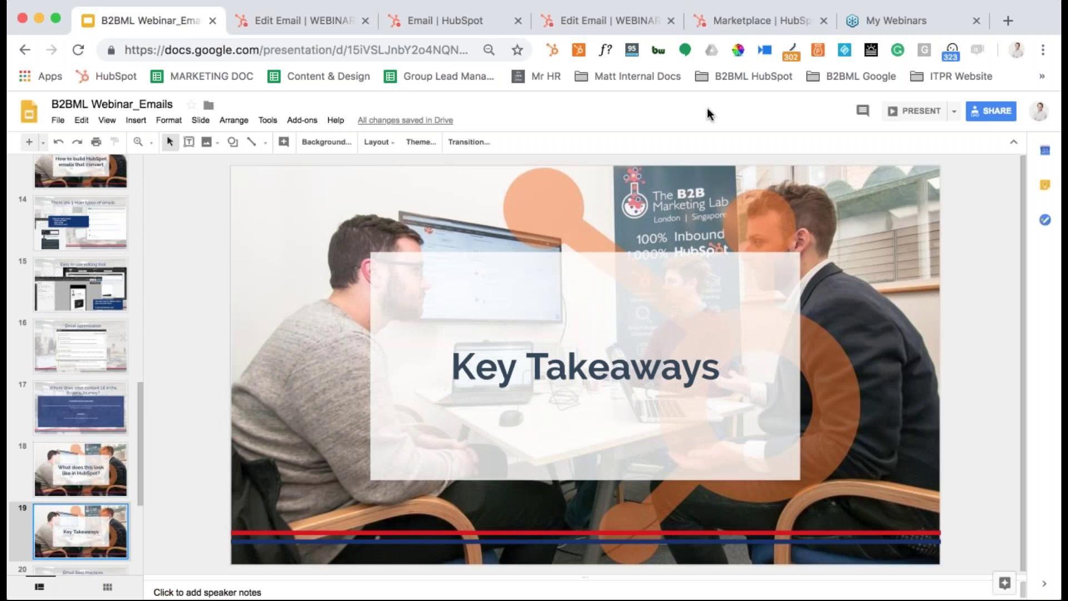
Switch to the other, unfilled WEBINAR email draft in HubSpot and view its sending options, test email settings and email client testing
{"action": "left_click", "coordinate": [623, 19]}
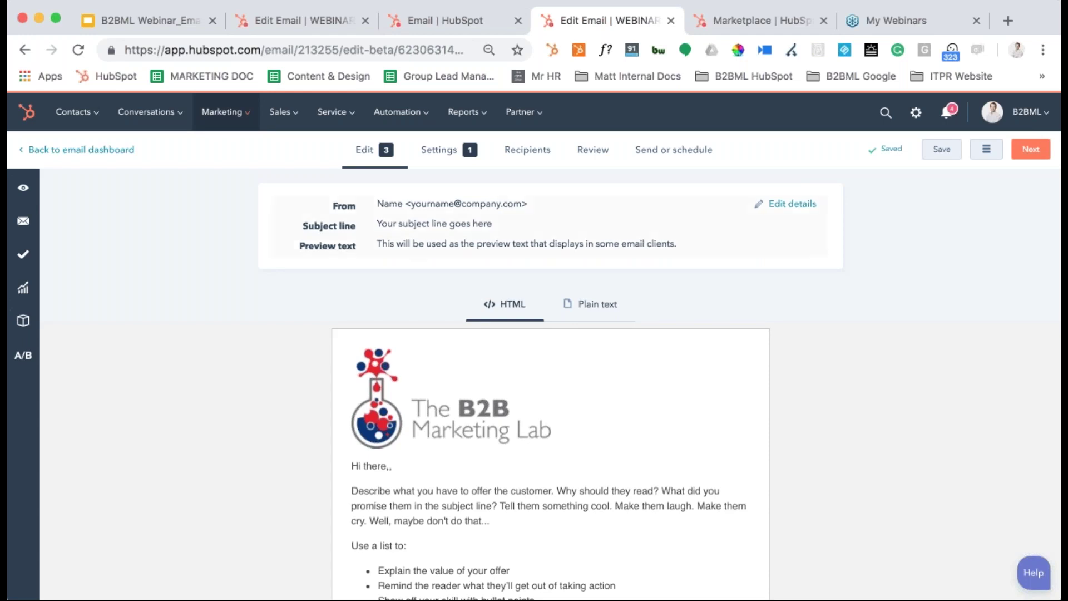
{"action": "left_click", "coordinate": [693, 158]}
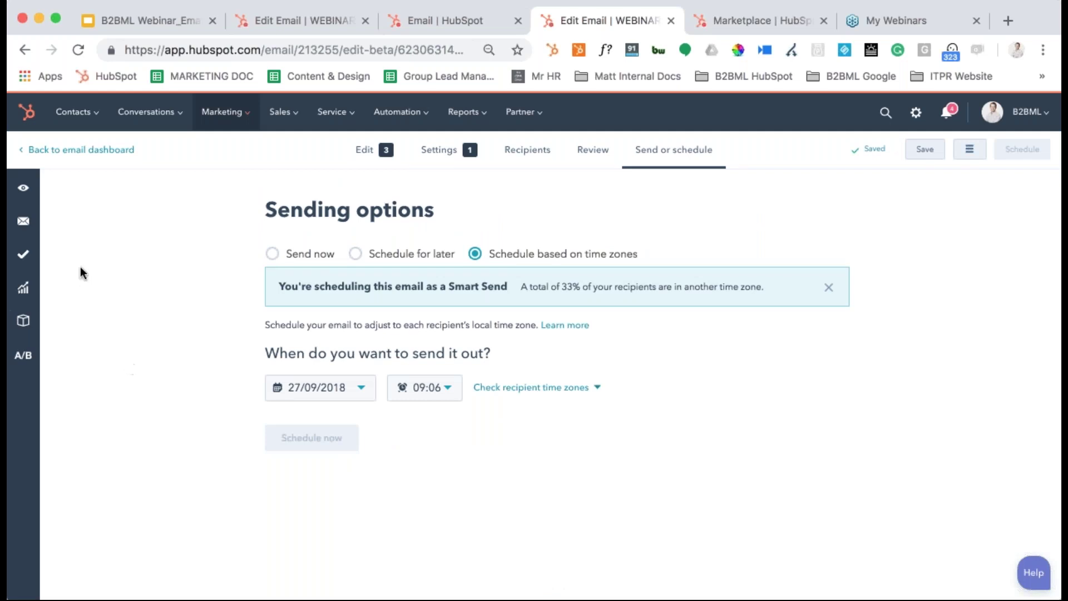
{"action": "left_click", "coordinate": [23, 224]}
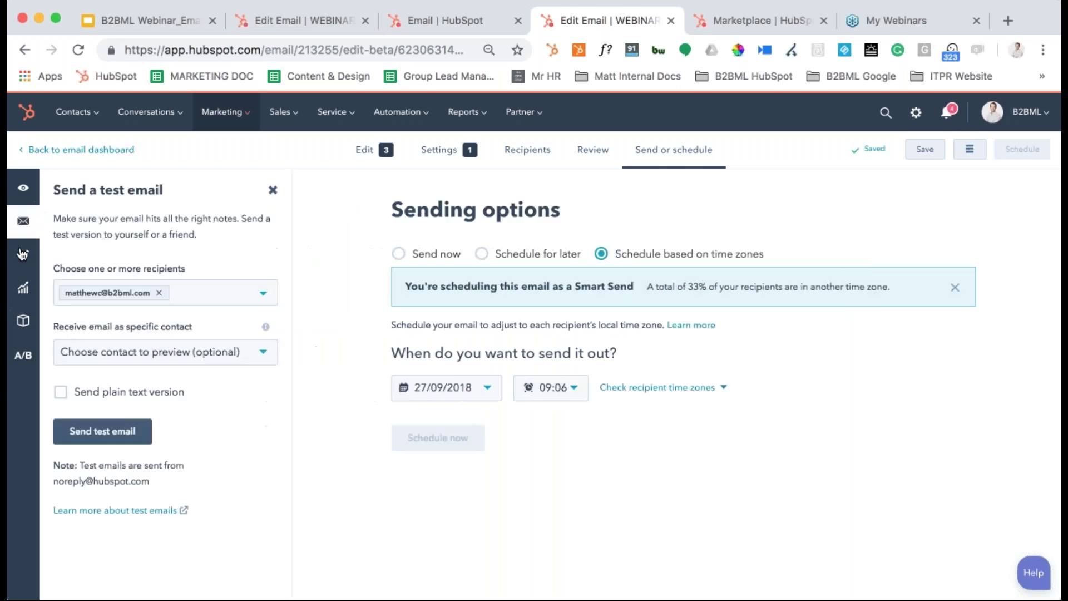
{"action": "left_click", "coordinate": [23, 254]}
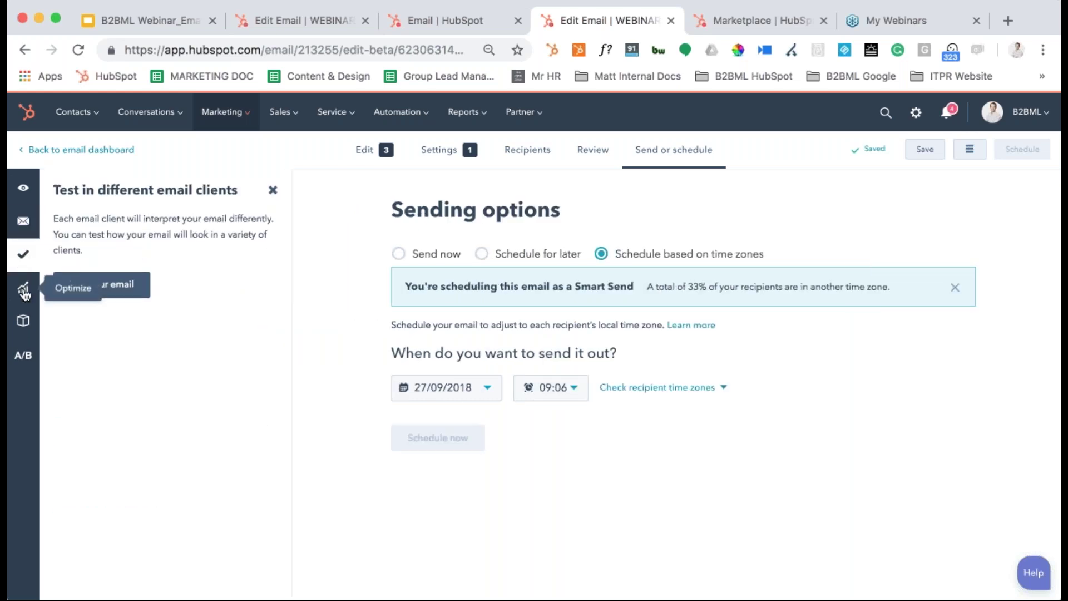
Examine the draft's optimization recommendations, following the preview text and call-to-action items to the related parts of the email
{"action": "left_click", "coordinate": [23, 289]}
{"action": "left_click", "coordinate": [150, 326]}
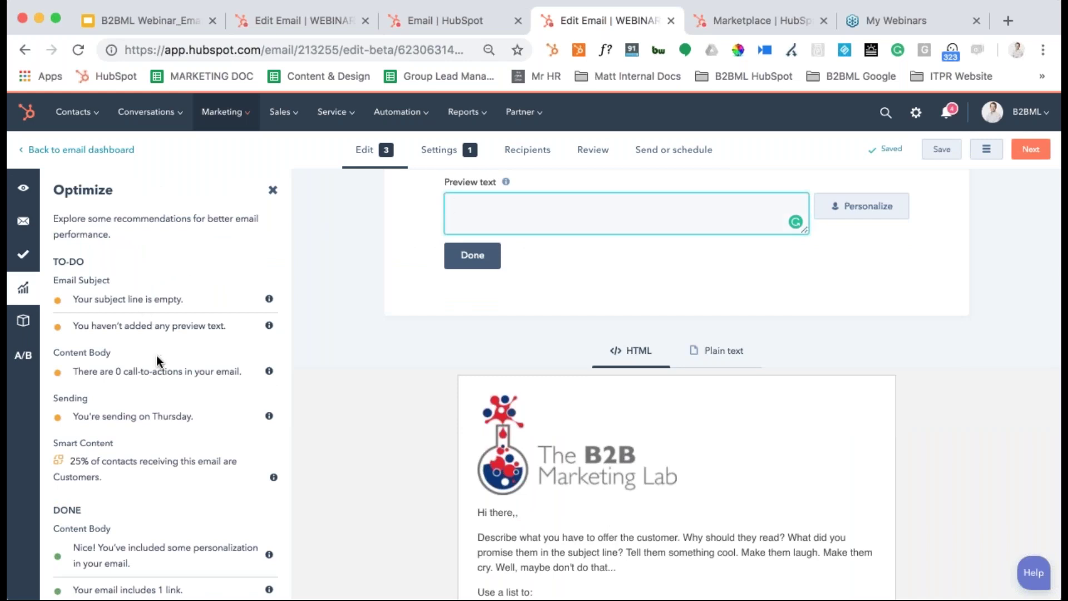
{"action": "left_click", "coordinate": [154, 369]}
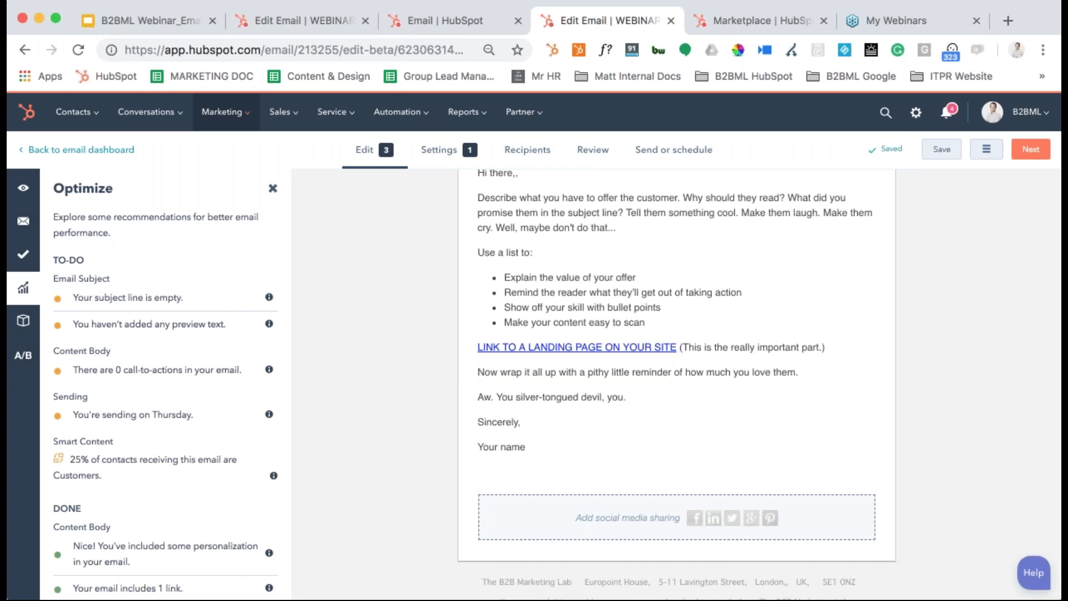
{"action": "scroll", "coordinate": [170, 413], "scroll_direction": "down", "scroll_amount": 2}
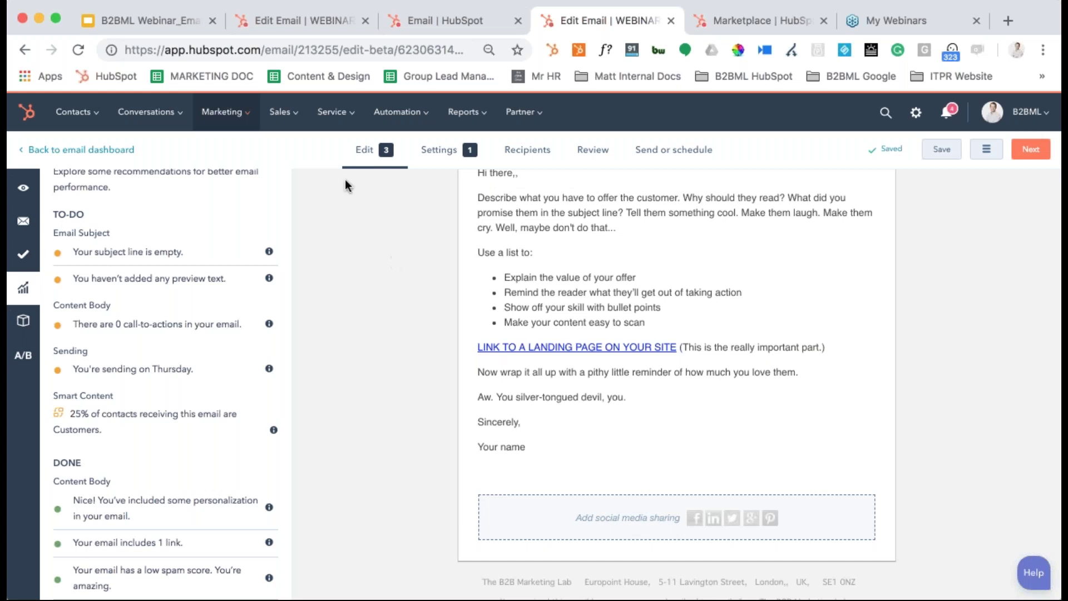
Return to the B2BML Webinar_Emails presentation in Google Slides and show the Email Best Practices slide
{"action": "left_click", "coordinate": [155, 23]}
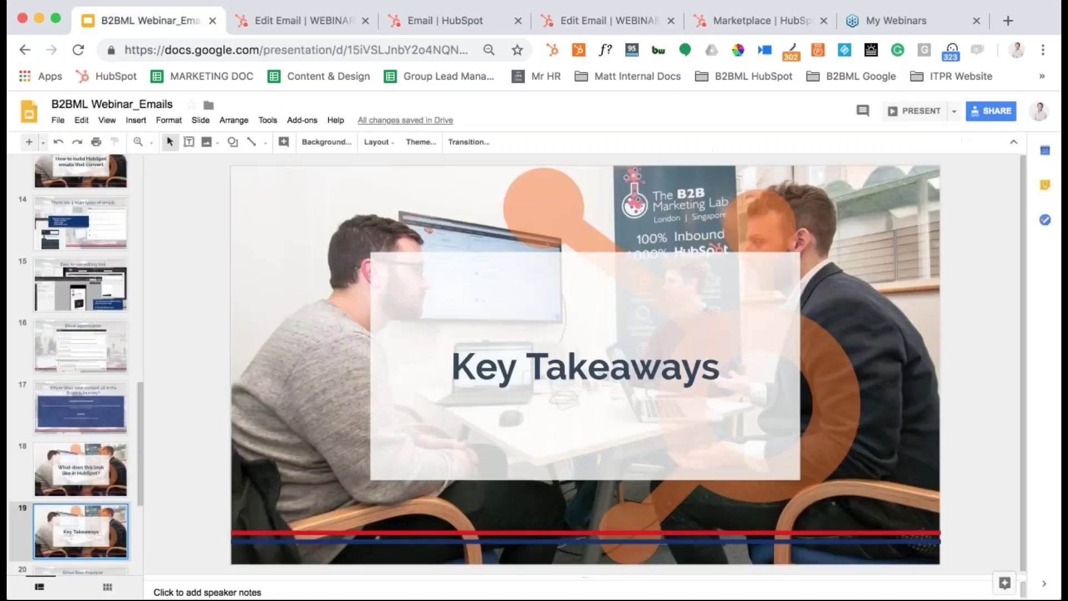
{"action": "left_click", "coordinate": [85, 439]}
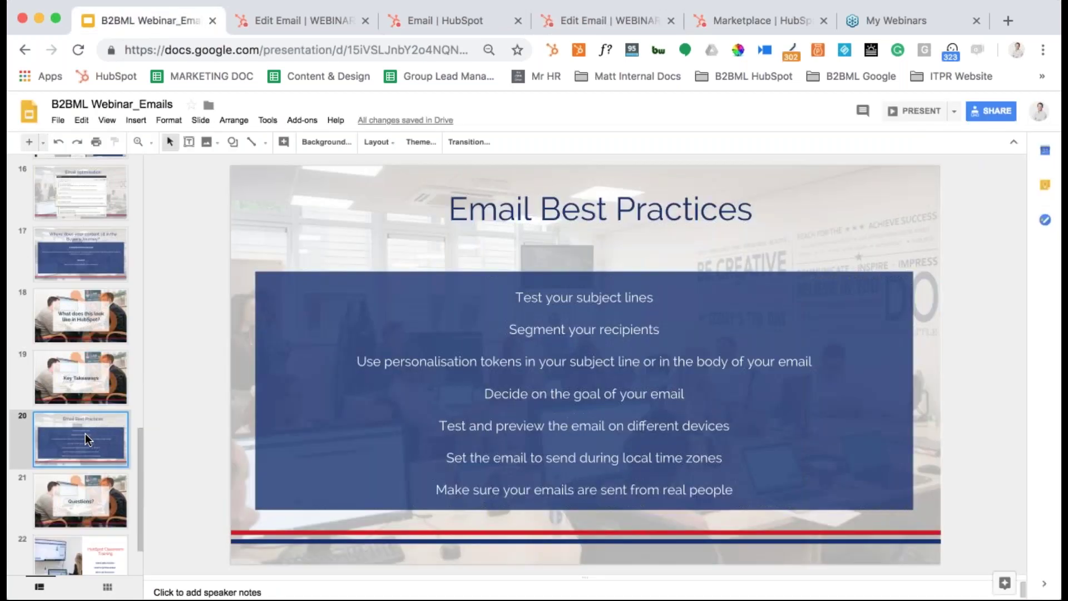